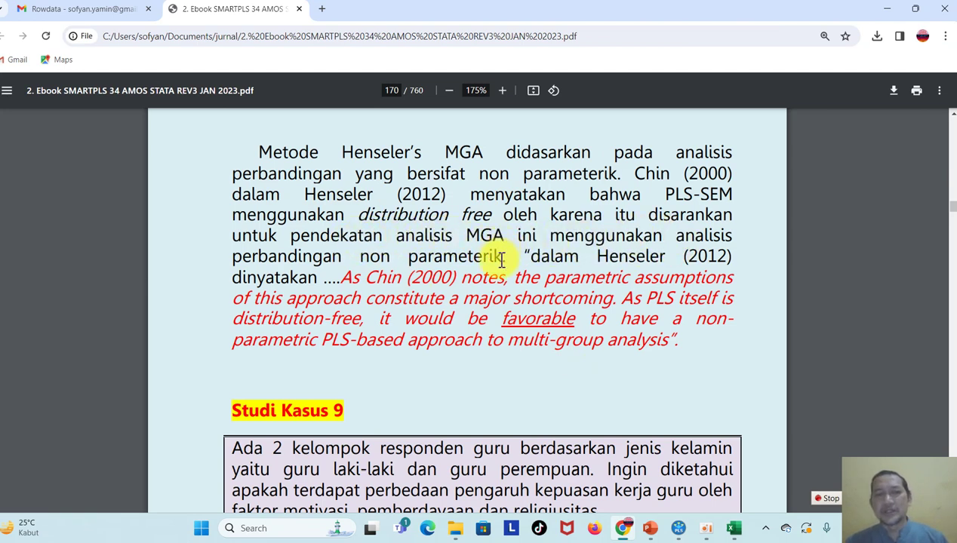
Review case study 9 and its research model in the ebook, and switch to Excel to inspect the JK and indicator columns
{"action": "scroll", "coordinate": [947, 446], "scroll_direction": "down", "scroll_amount": 15}
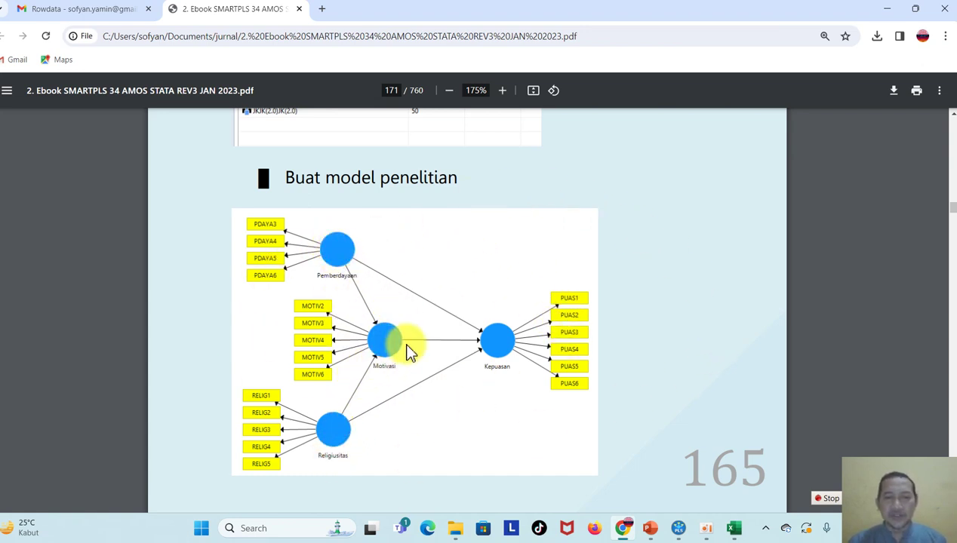
{"action": "left_click", "coordinate": [740, 531]}
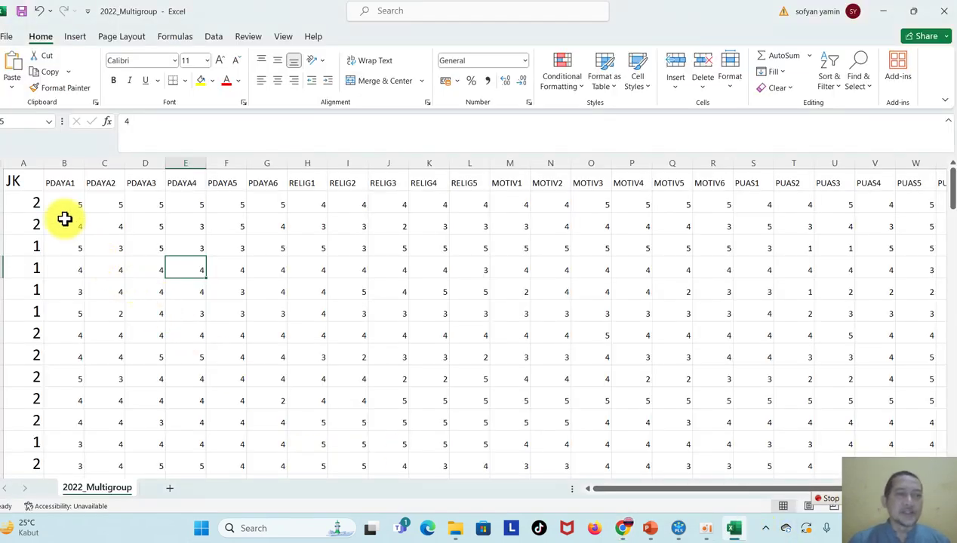
{"action": "left_click", "coordinate": [37, 205]}
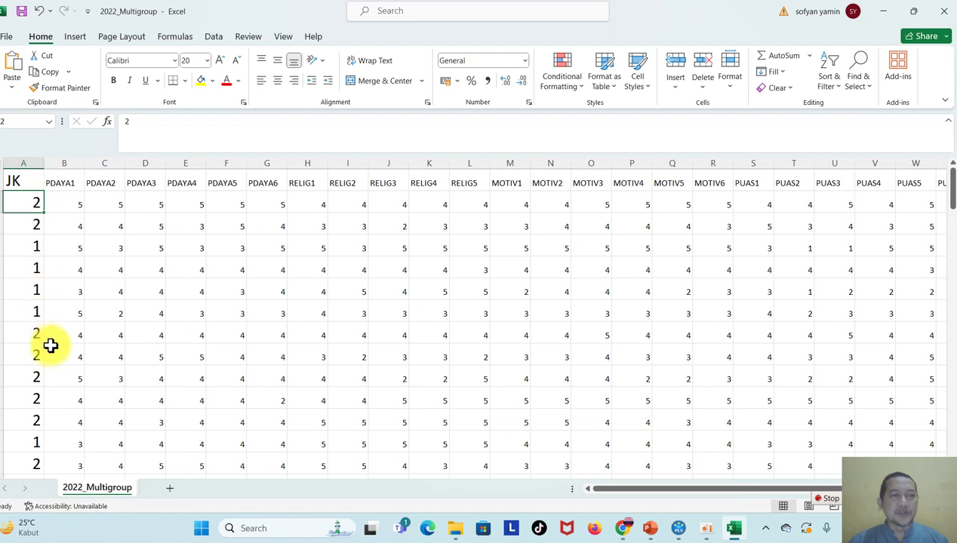
{"action": "left_click", "coordinate": [536, 261]}
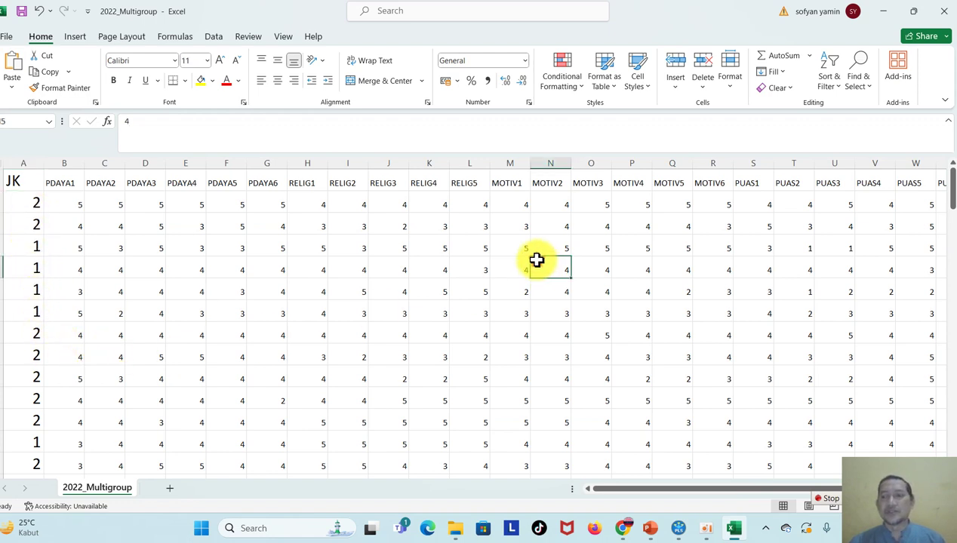
Save the workbook as the comma-delimited CSV file 2022_Multigroup in Downloads, replacing the existing file, and close Excel
{"action": "left_click", "coordinate": [947, 12]}
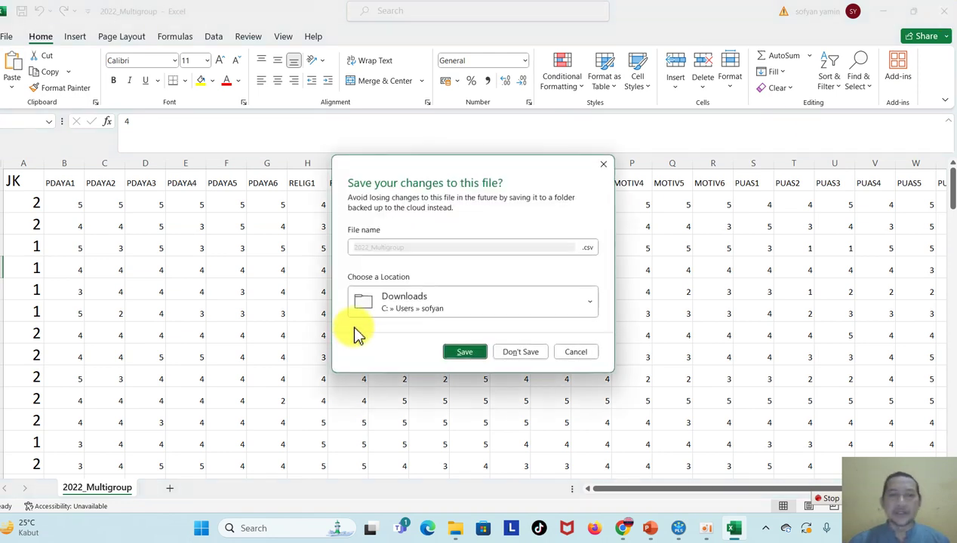
{"action": "left_click", "coordinate": [580, 353]}
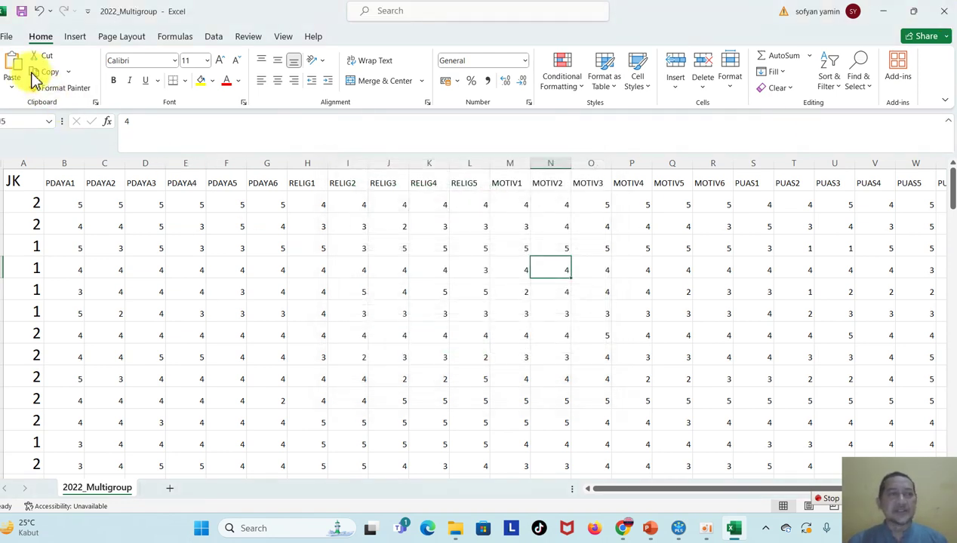
{"action": "left_click", "coordinate": [6, 35]}
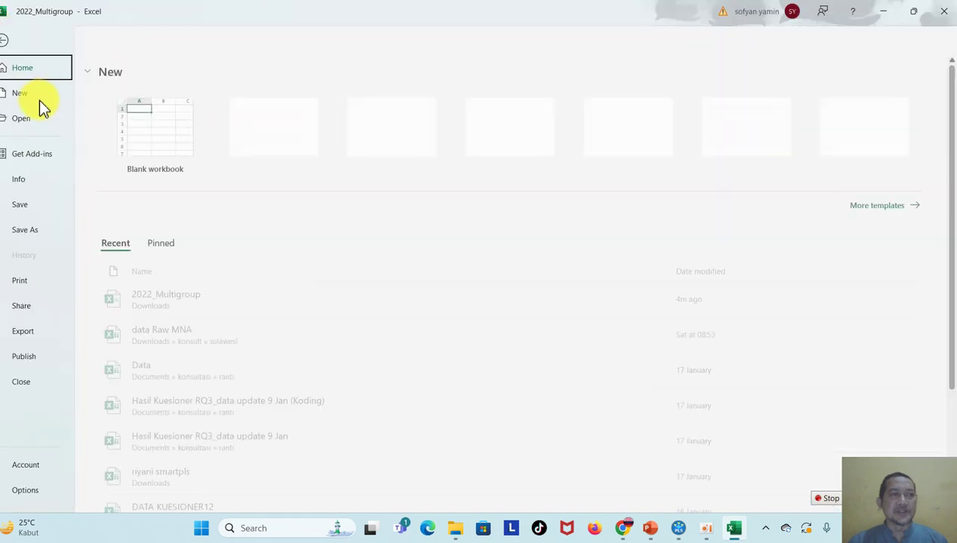
{"action": "left_click", "coordinate": [36, 231]}
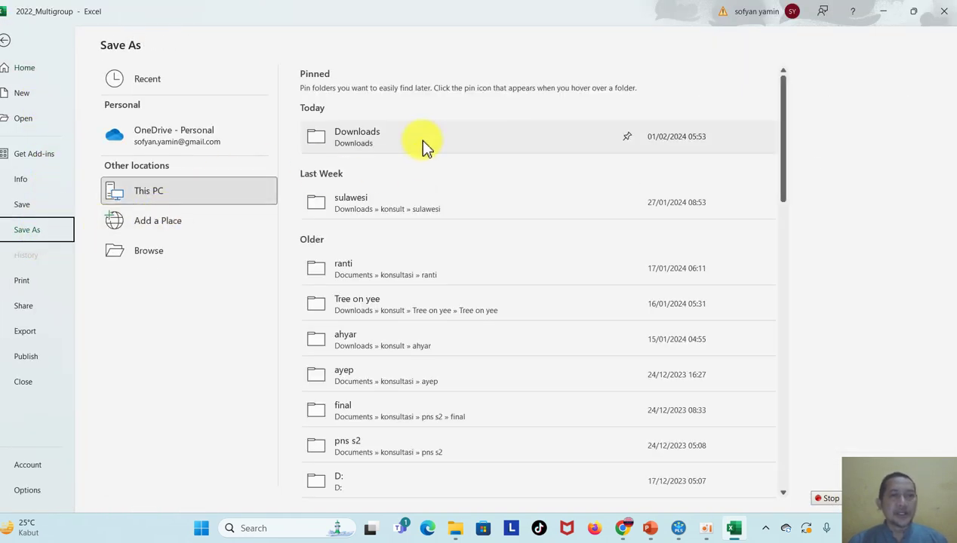
{"action": "left_click", "coordinate": [493, 142]}
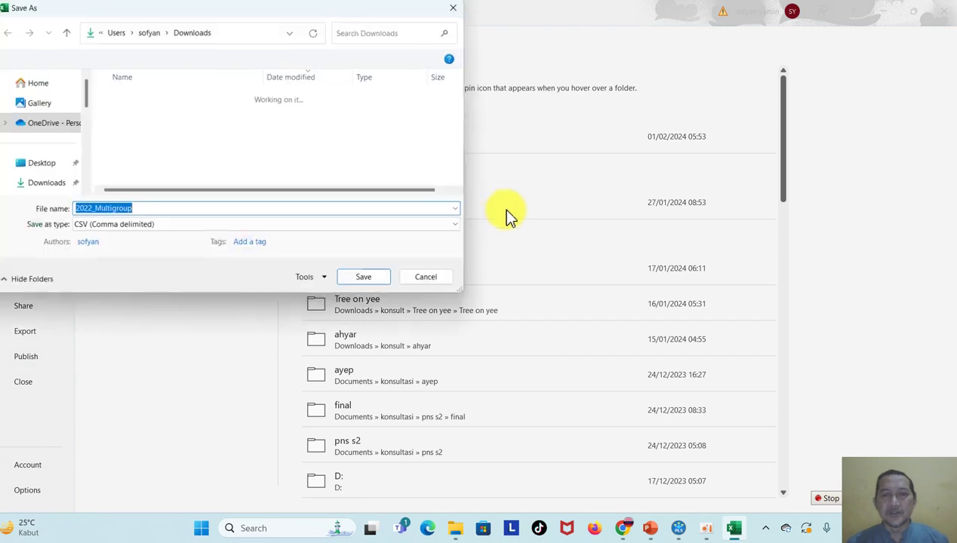
{"action": "left_click", "coordinate": [360, 280]}
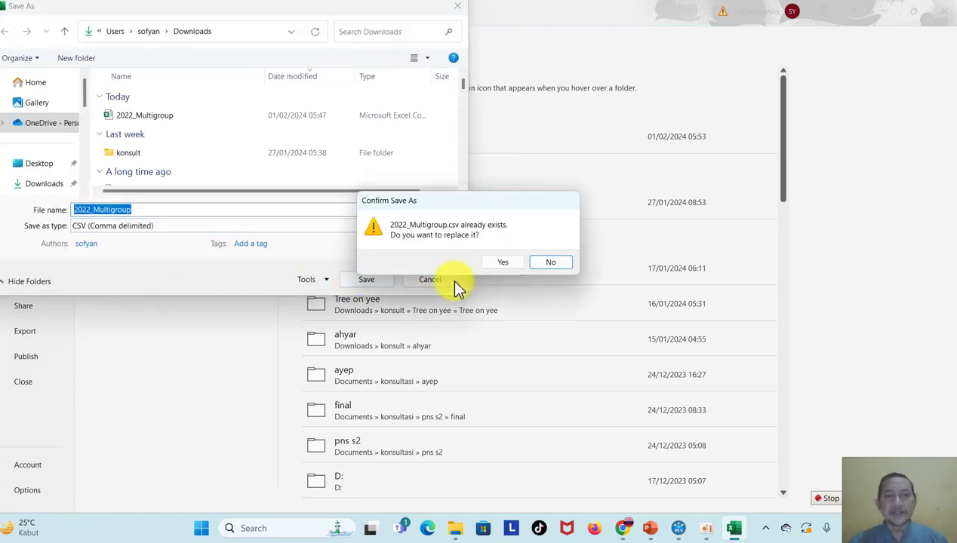
{"action": "left_click", "coordinate": [496, 264]}
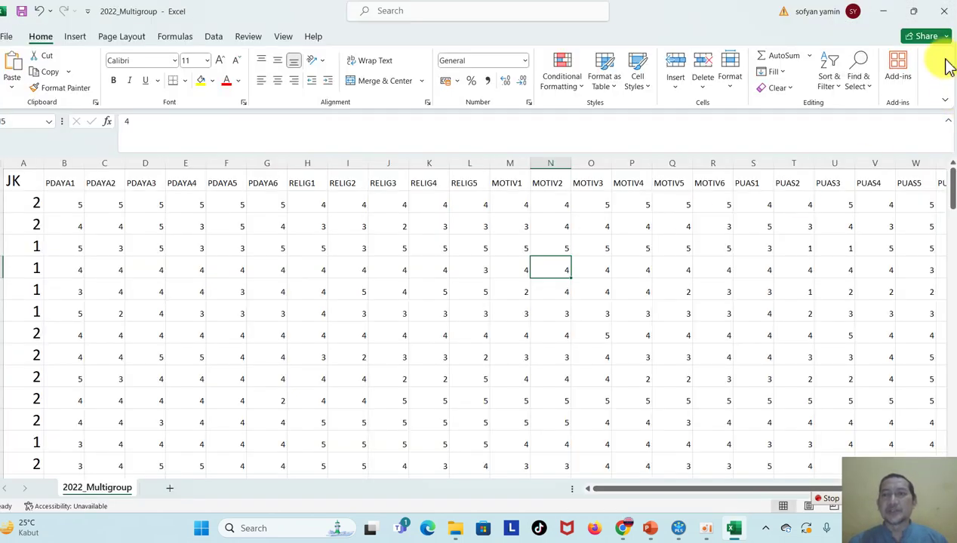
{"action": "left_click", "coordinate": [949, 15]}
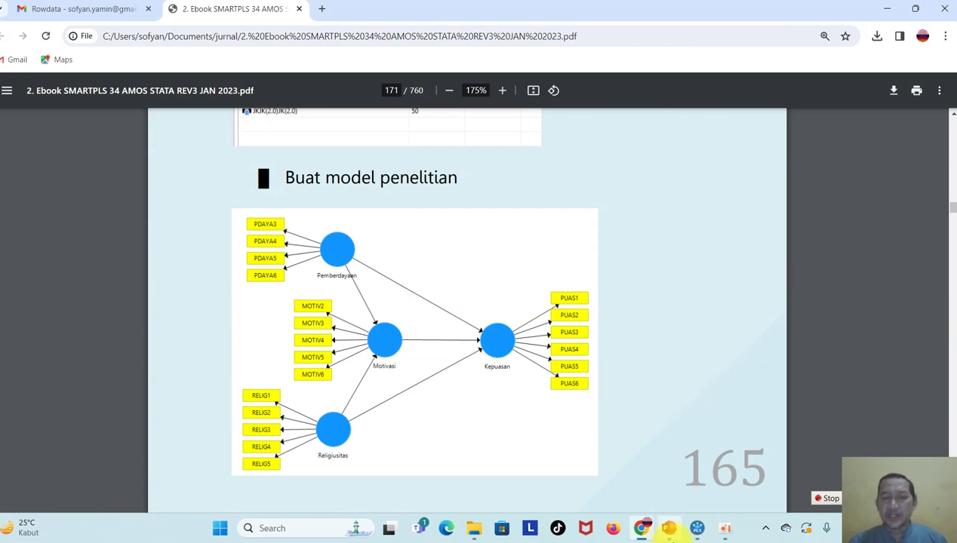
Switch to SmartPLS 4 and import the 2022_Multigroup data file into the EBOOK MGA PLS project with semicolon as delimiter
{"action": "left_click", "coordinate": [698, 528]}
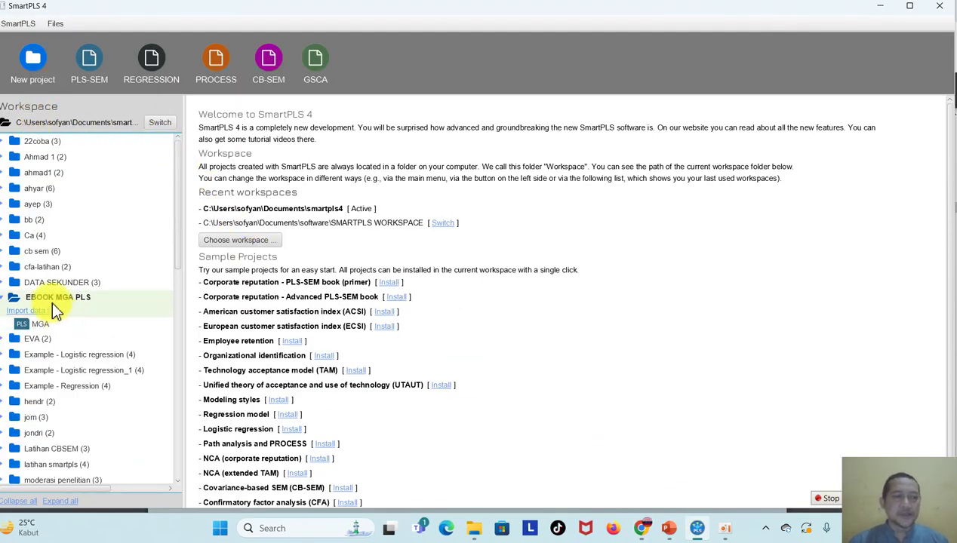
{"action": "left_click", "coordinate": [47, 317]}
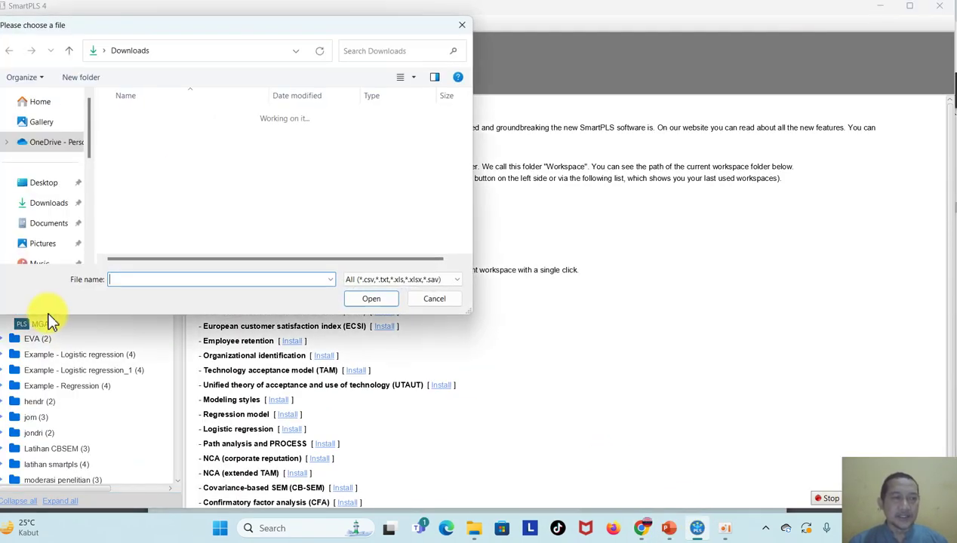
{"action": "left_click", "coordinate": [434, 299]}
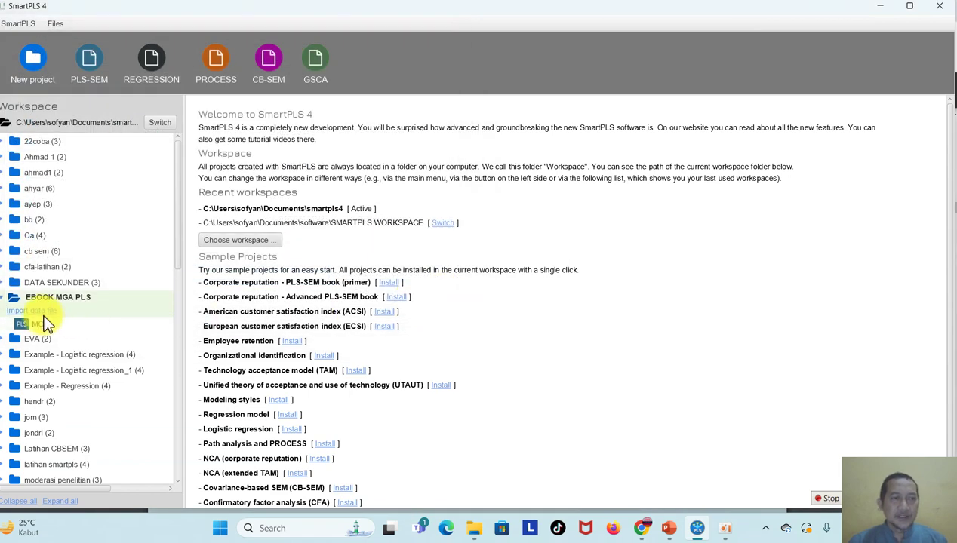
{"action": "right_click", "coordinate": [43, 317]}
{"action": "left_click", "coordinate": [102, 486]}
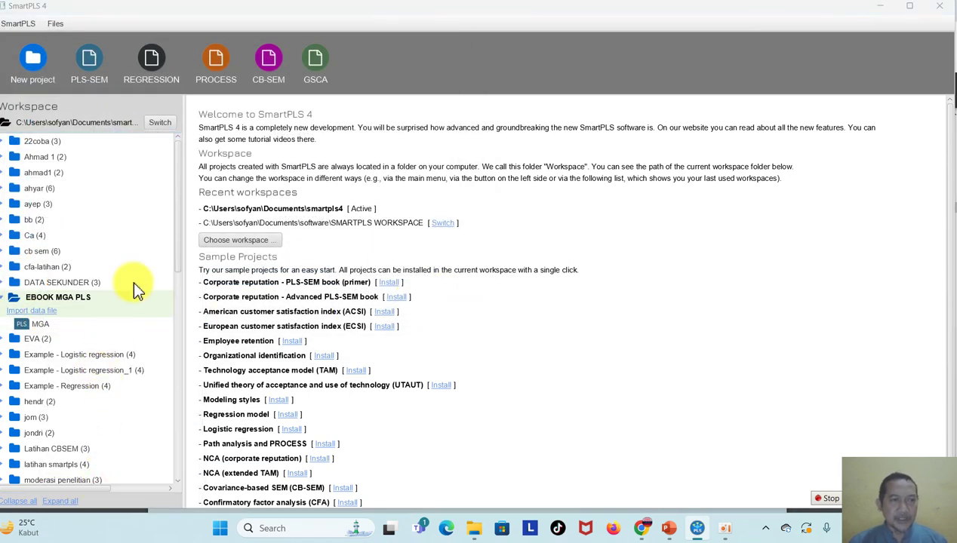
{"action": "left_click", "coordinate": [143, 133]}
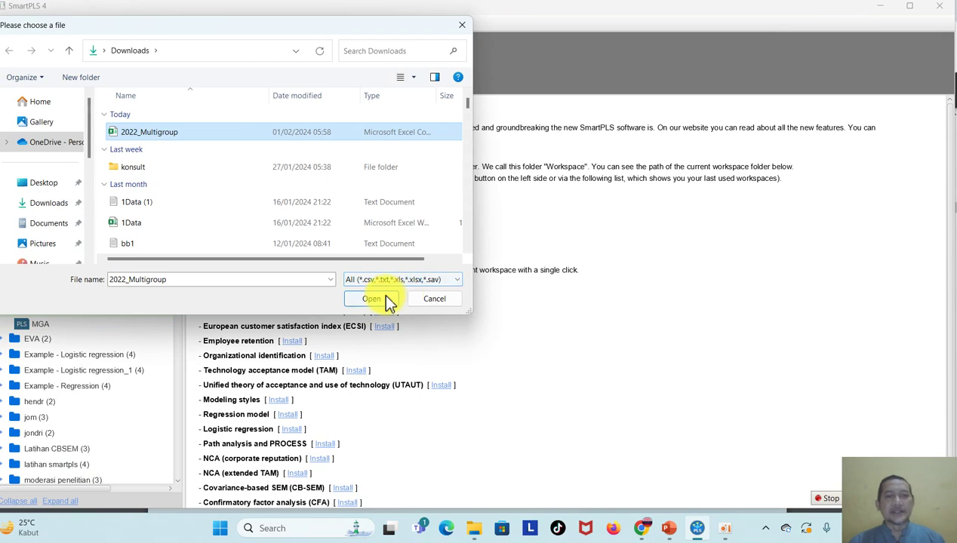
{"action": "left_click", "coordinate": [371, 298]}
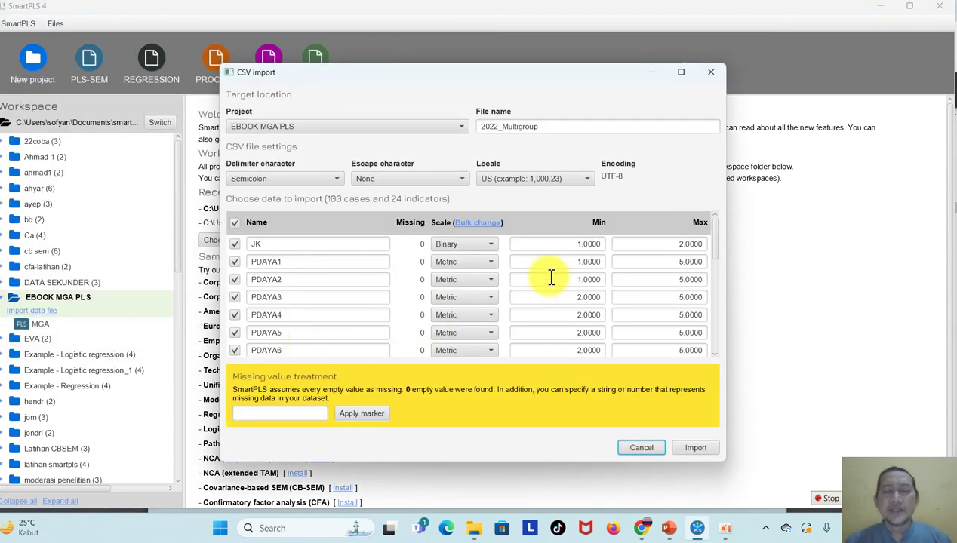
{"action": "left_click", "coordinate": [692, 448]}
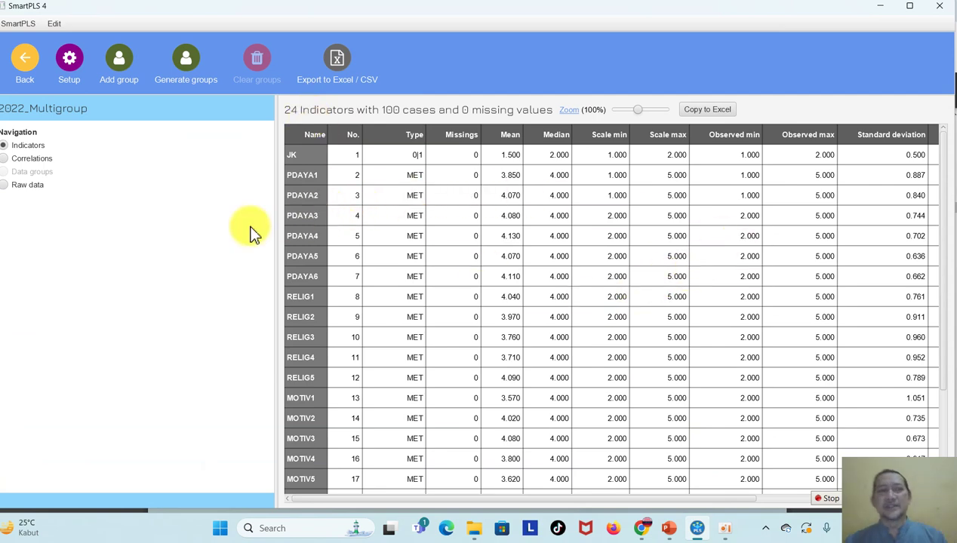
Generate data groups from the JK indicator with a minimum of 10 cases per group, and return to the workspace
{"action": "left_click", "coordinate": [186, 61]}
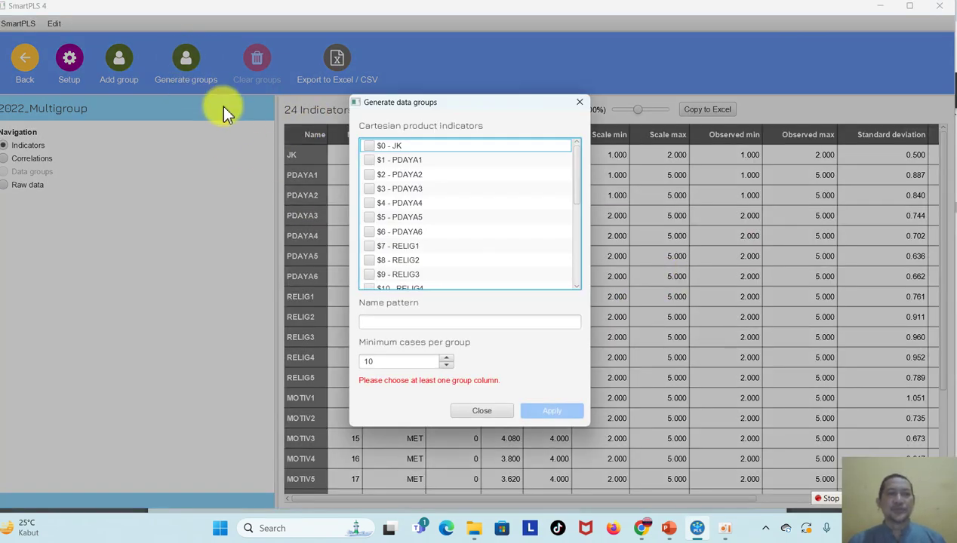
{"action": "left_click", "coordinate": [369, 146]}
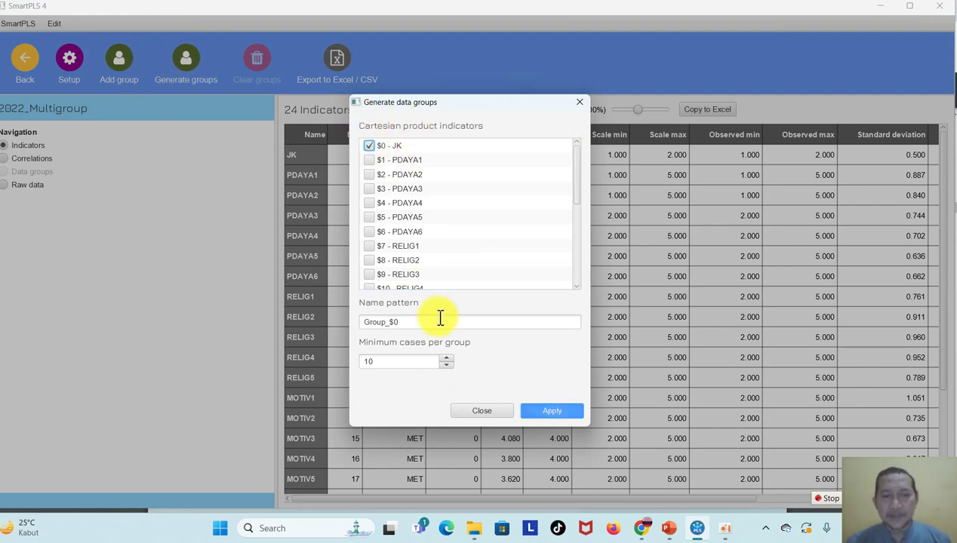
{"action": "left_click", "coordinate": [551, 410]}
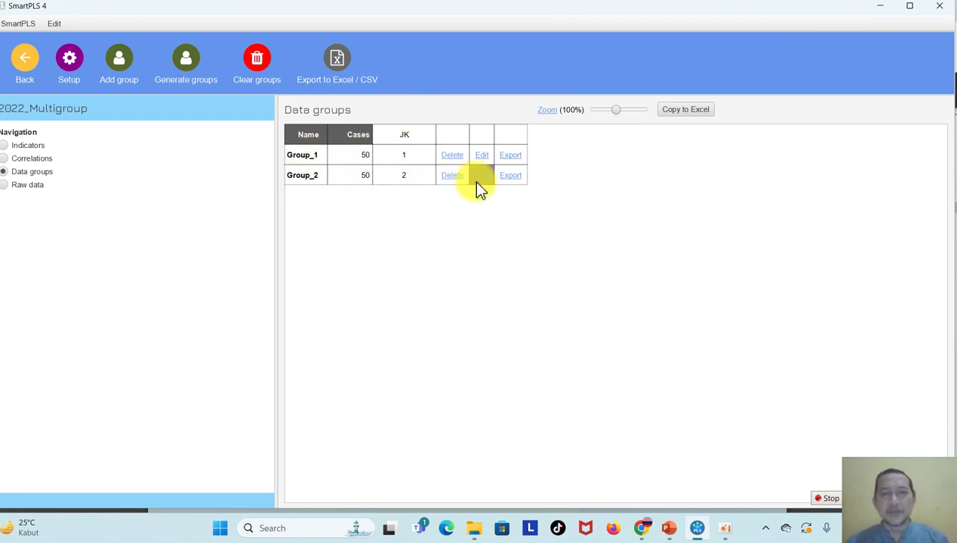
{"action": "left_click", "coordinate": [25, 58]}
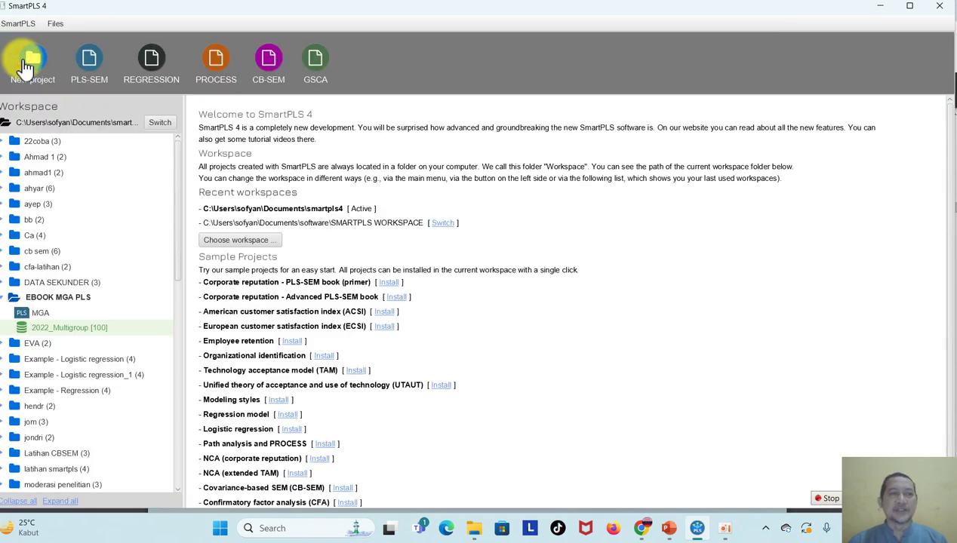
Open the MGA model and assign indicators PDAYA1 and PDAYA2 to the PDAYA construct and MOTIV1 to MOTIV
{"action": "double_click", "coordinate": [33, 315]}
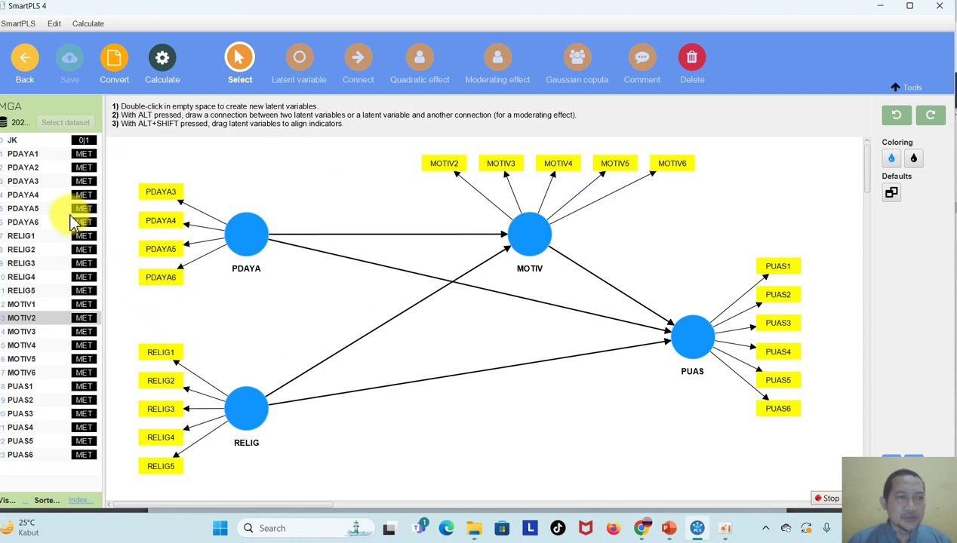
{"action": "left_click", "coordinate": [30, 154]}
{"action": "left_click", "coordinate": [34, 167], "text": "shift"}
{"action": "left_click_drag", "start_coordinate": [34, 167], "coordinate": [253, 239]}
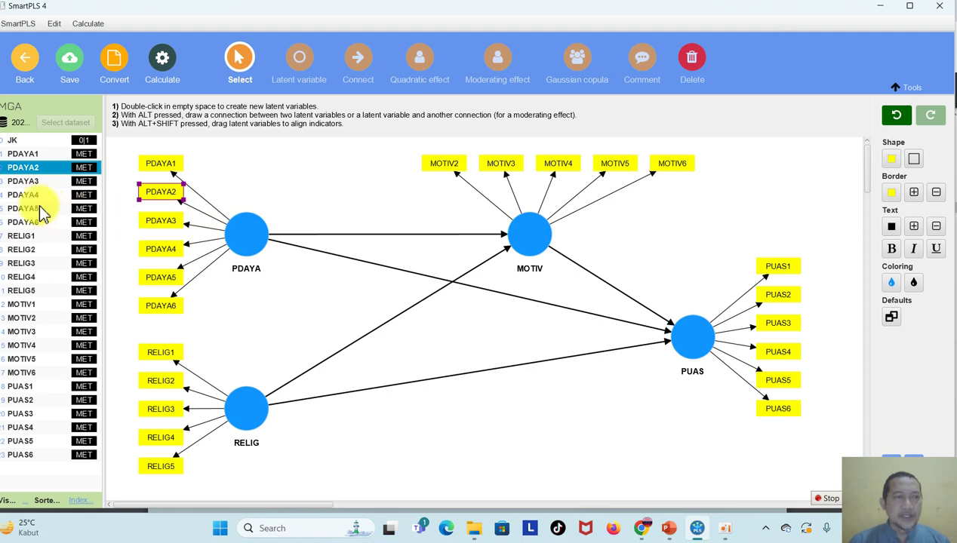
{"action": "left_click", "coordinate": [36, 306]}
{"action": "left_click_drag", "start_coordinate": [37, 307], "coordinate": [529, 234]}
{"action": "left_click", "coordinate": [634, 235]}
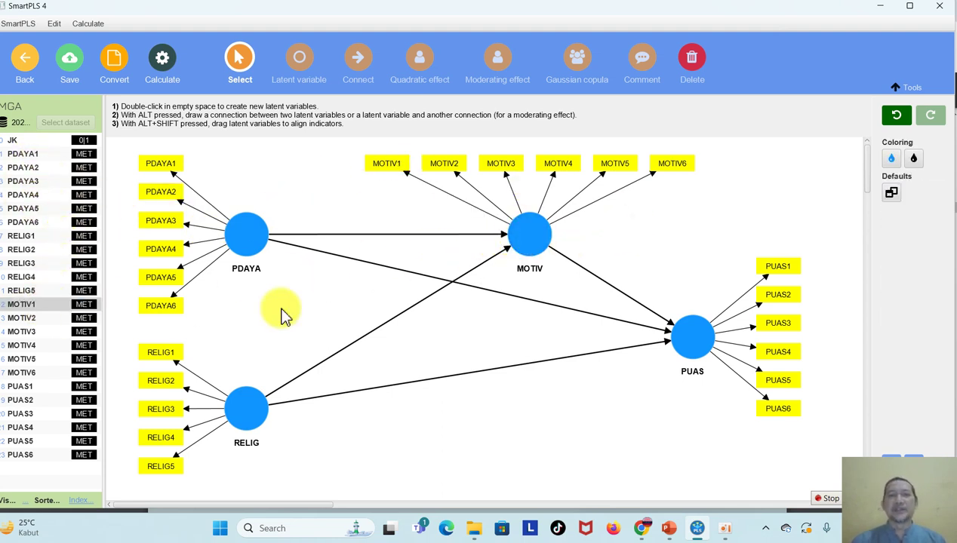
Check the research model in the ebook, and run the PLS calculation on the MGA model in SmartPLS
{"action": "left_click", "coordinate": [646, 533]}
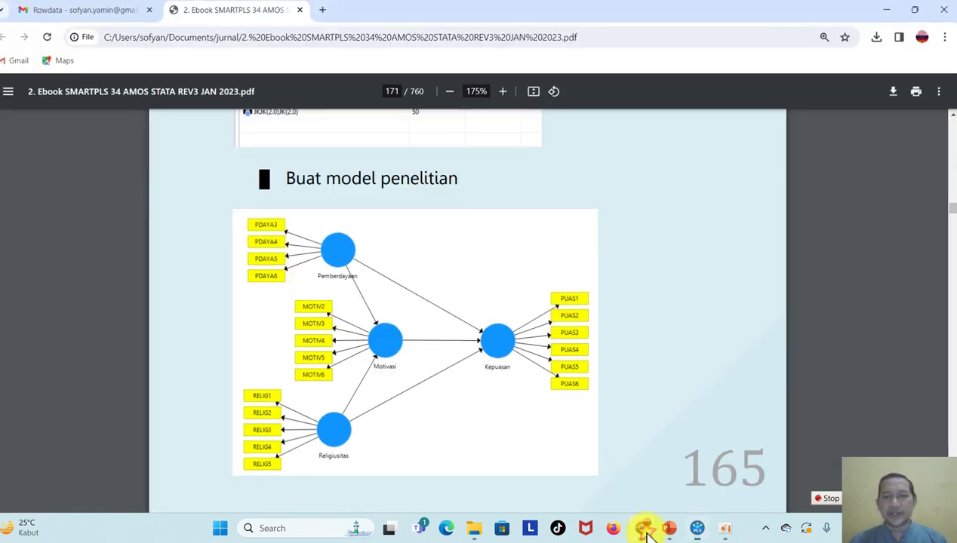
{"action": "left_click", "coordinate": [646, 533]}
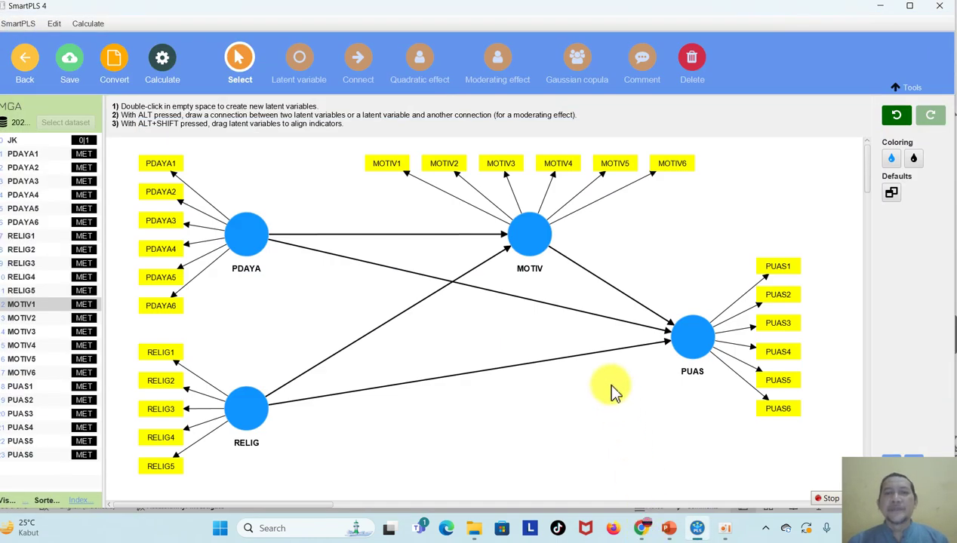
{"action": "left_click", "coordinate": [163, 61]}
{"action": "left_click", "coordinate": [277, 91]}
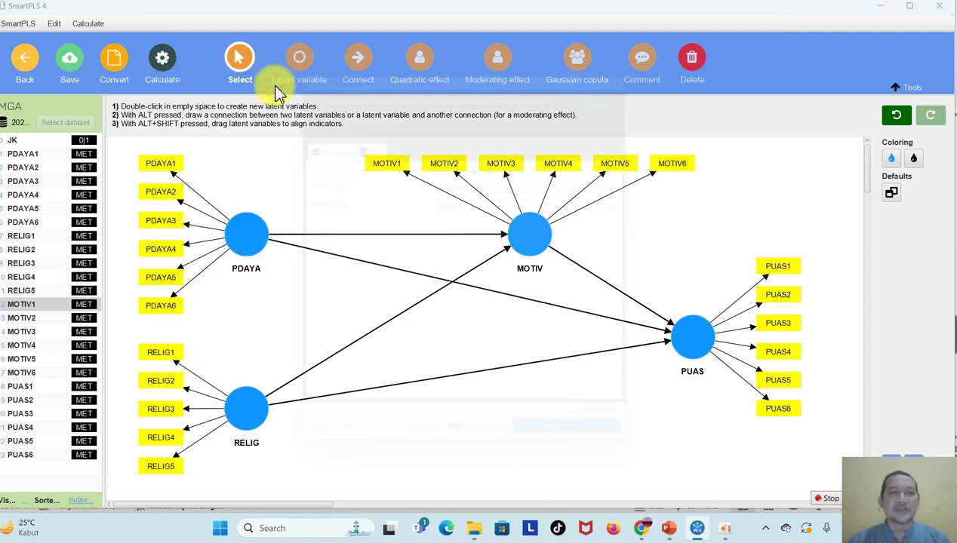
{"action": "left_click", "coordinate": [626, 457]}
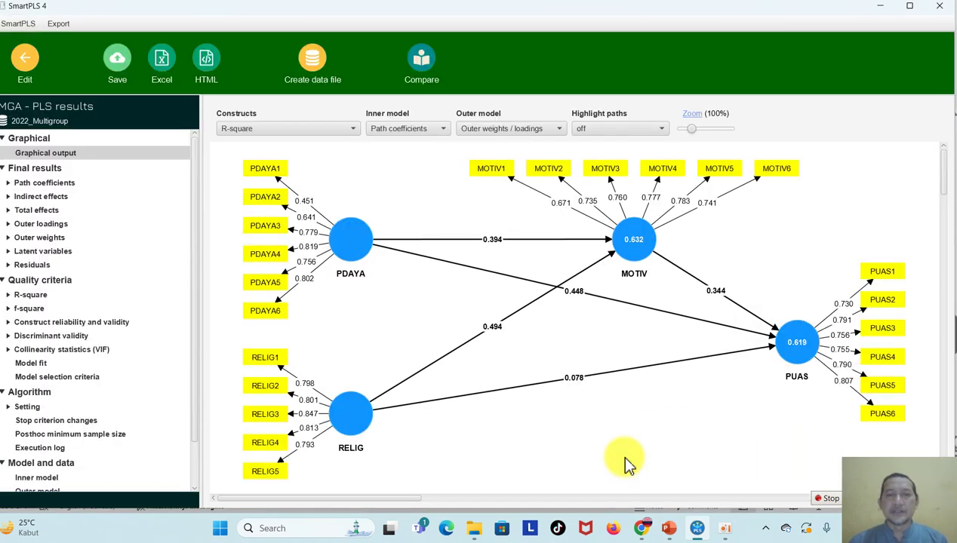
Examine the outer loadings matrix and check the outer loading criterion in the PLS MGA presentation in PowerPoint before returning to the SmartPLS model
{"action": "left_click", "coordinate": [57, 224]}
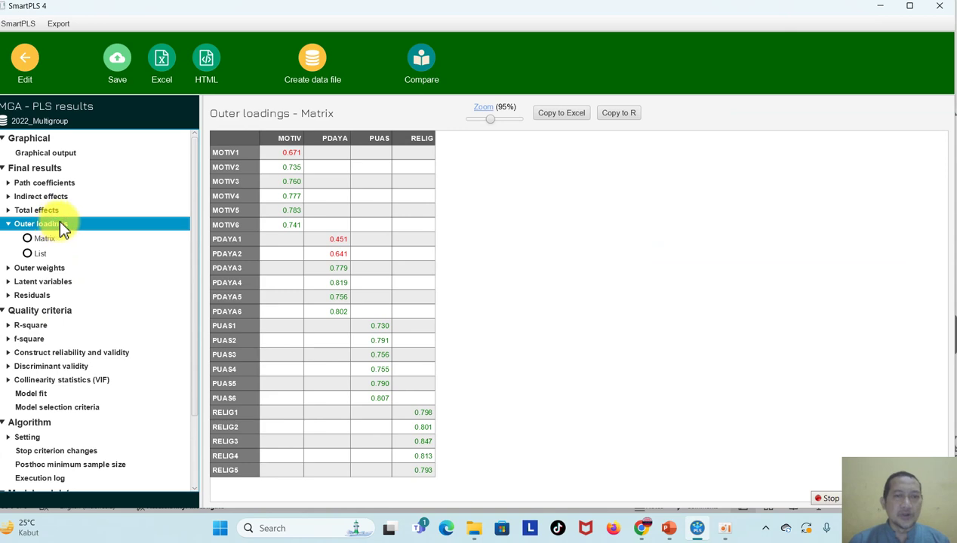
{"action": "left_click", "coordinate": [25, 61]}
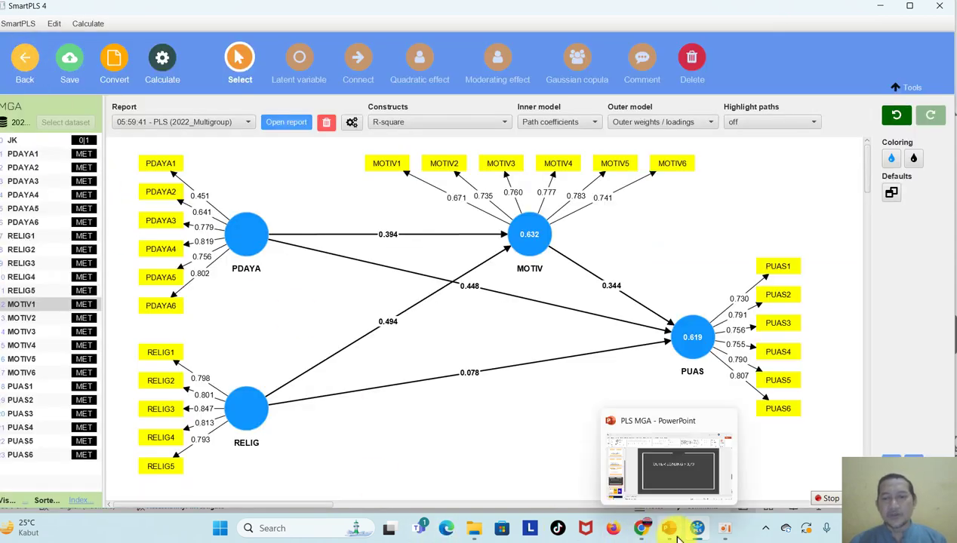
{"action": "left_click", "coordinate": [677, 533]}
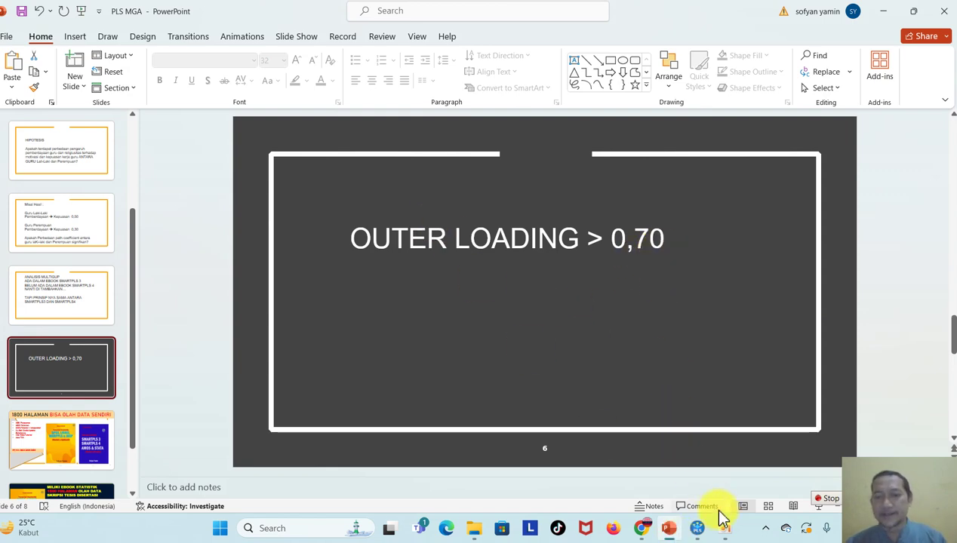
{"action": "left_click", "coordinate": [697, 534]}
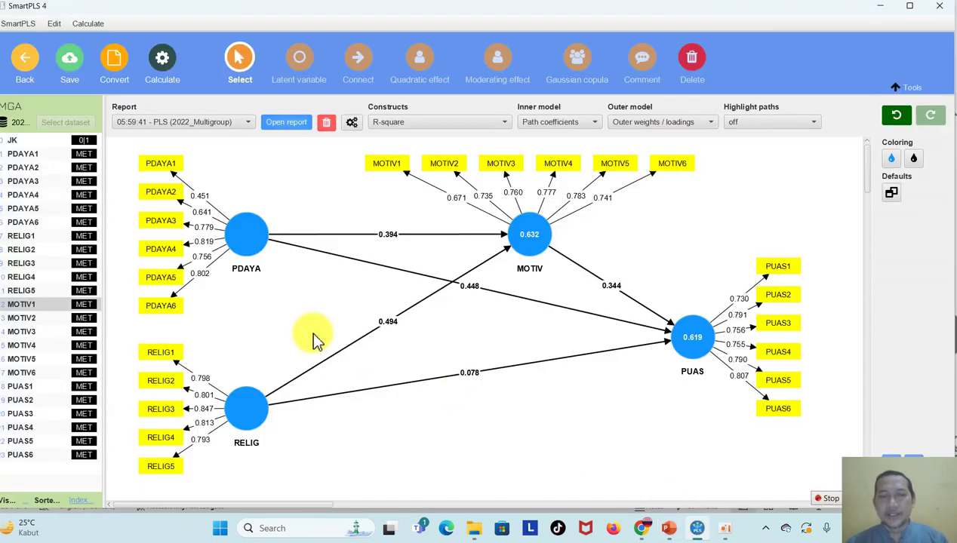
Delete the indicators MOTIV1, PDAYA1 and PDAYA2 from the model and select the PDAYA construct
{"action": "left_click", "coordinate": [392, 172]}
{"action": "key", "text": "Delete"}
{"action": "left_click", "coordinate": [160, 163]}
{"action": "key", "text": "Delete"}
{"action": "left_click", "coordinate": [160, 192]}
{"action": "key", "text": "Delete"}
{"action": "left_click", "coordinate": [243, 223]}
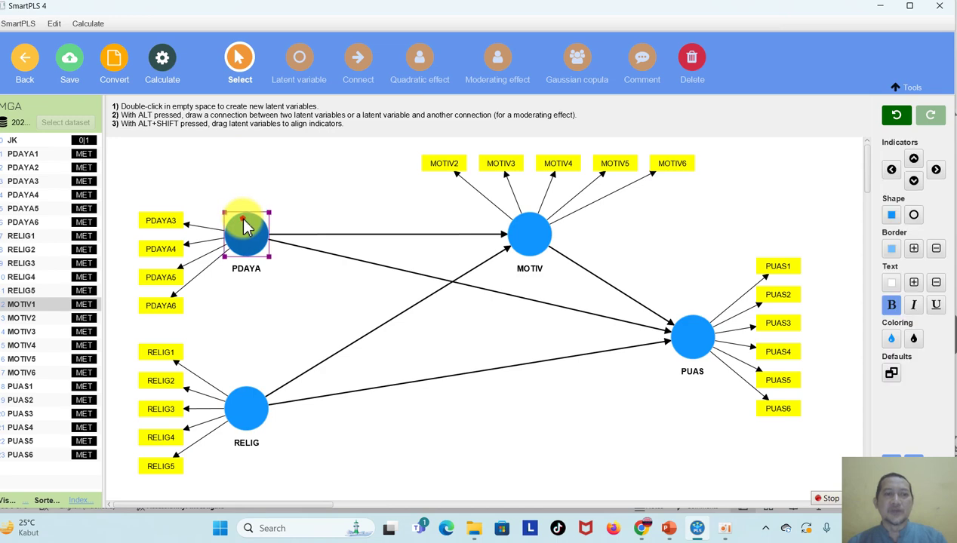
Recentre the remaining indicators around the PDAYA and MOTIV constructs, and rerun the PLS-SEM algorithm with the path weighting scheme
{"action": "left_click", "coordinate": [895, 171]}
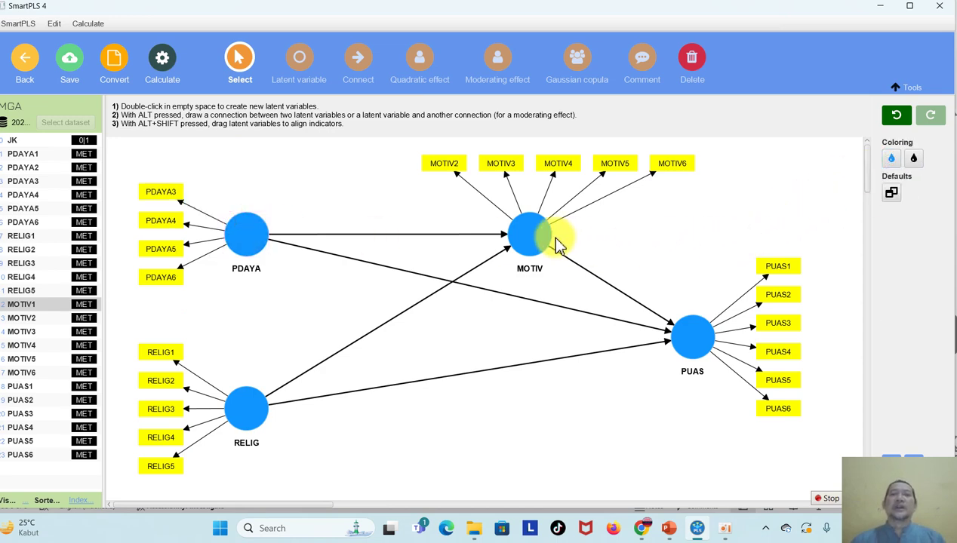
{"action": "left_click", "coordinate": [528, 237]}
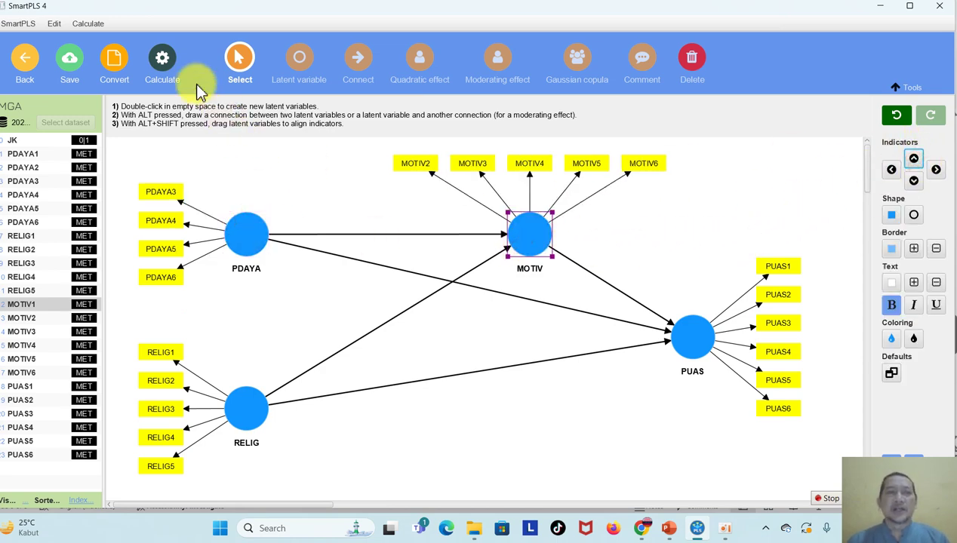
{"action": "left_click", "coordinate": [162, 66]}
{"action": "left_click", "coordinate": [184, 94]}
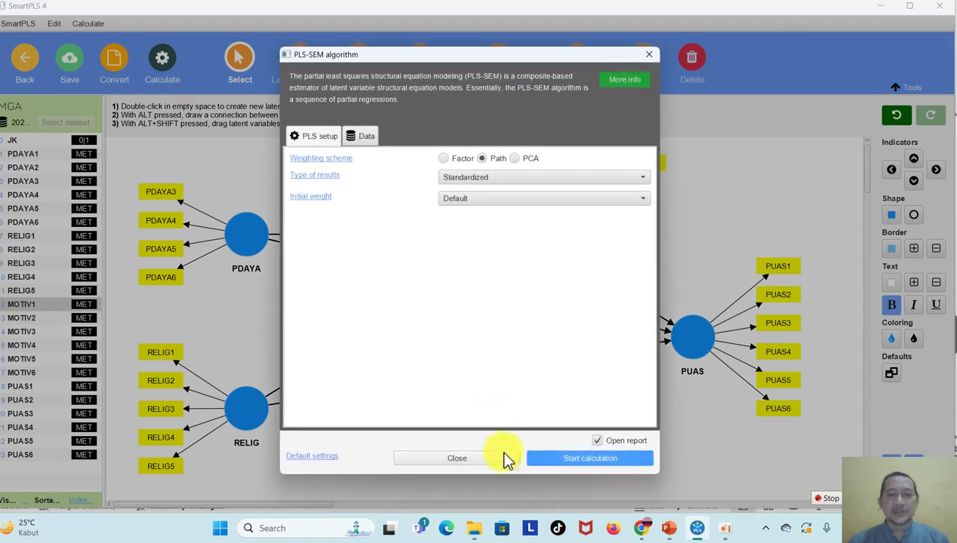
{"action": "left_click", "coordinate": [551, 461]}
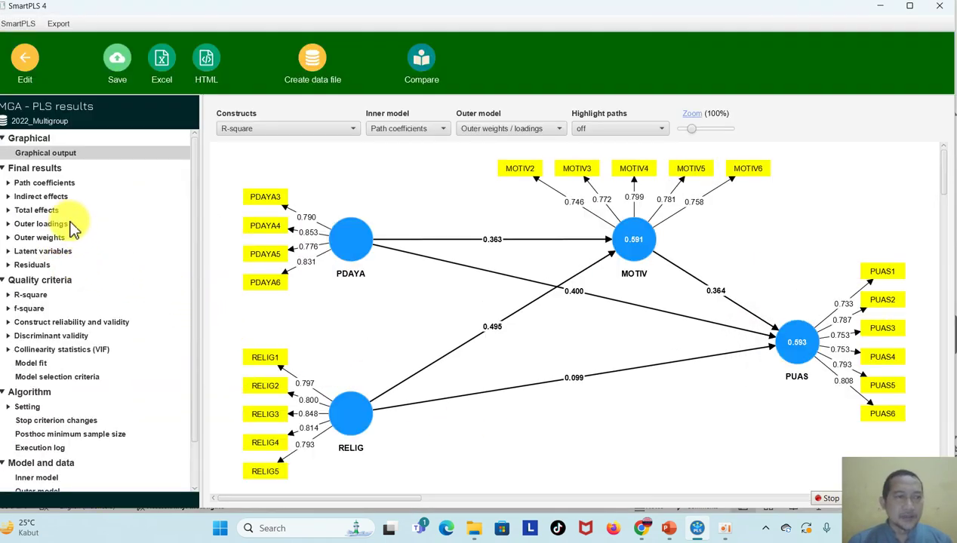
Check the outer loadings, construct reliability and validity, and HTMT discriminant validity in the PLS results before returning to the model
{"action": "left_click", "coordinate": [53, 224]}
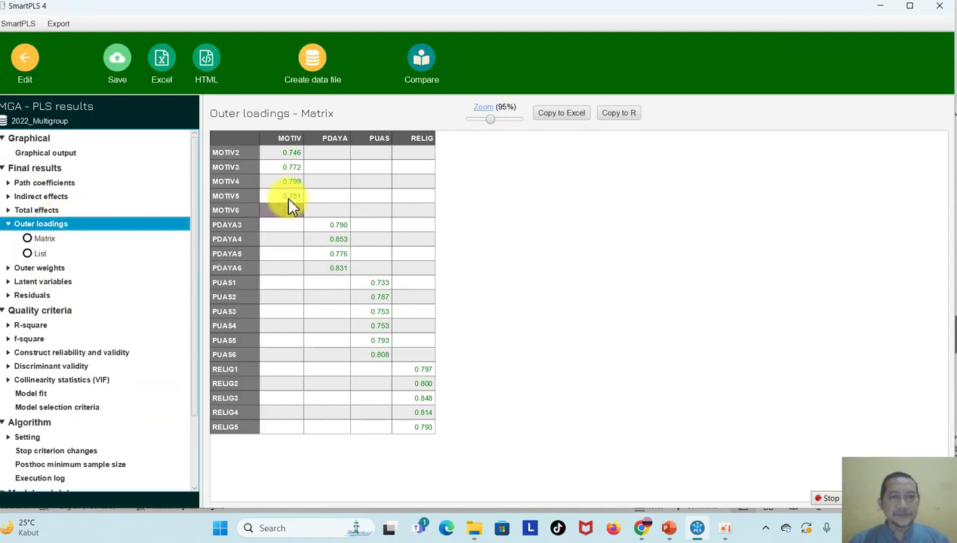
{"action": "left_click", "coordinate": [78, 353]}
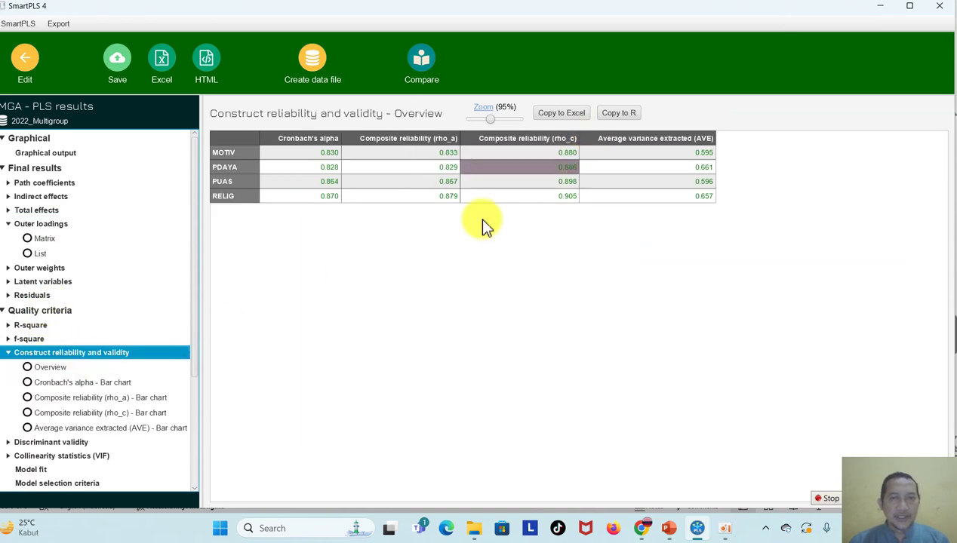
{"action": "left_click", "coordinate": [9, 354]}
{"action": "left_click", "coordinate": [54, 366]}
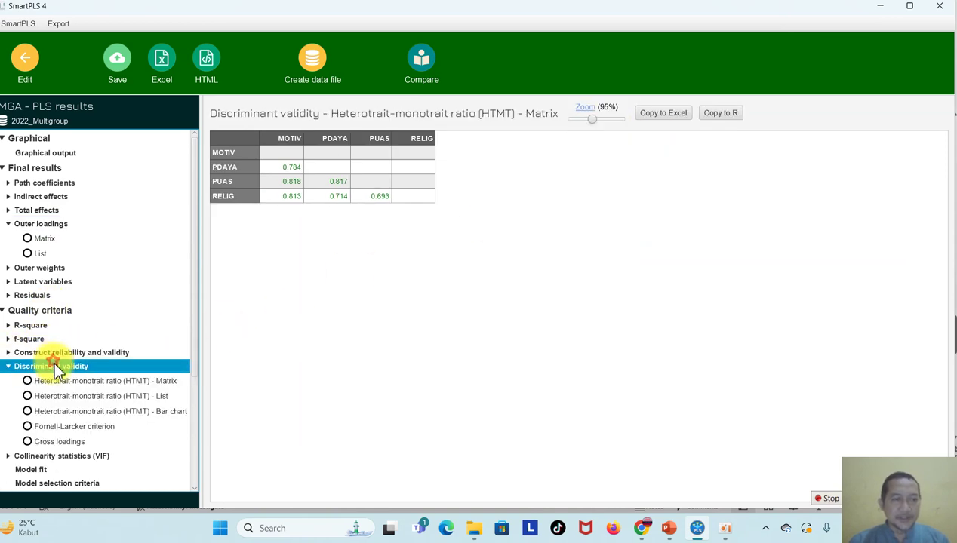
{"action": "left_click", "coordinate": [24, 66]}
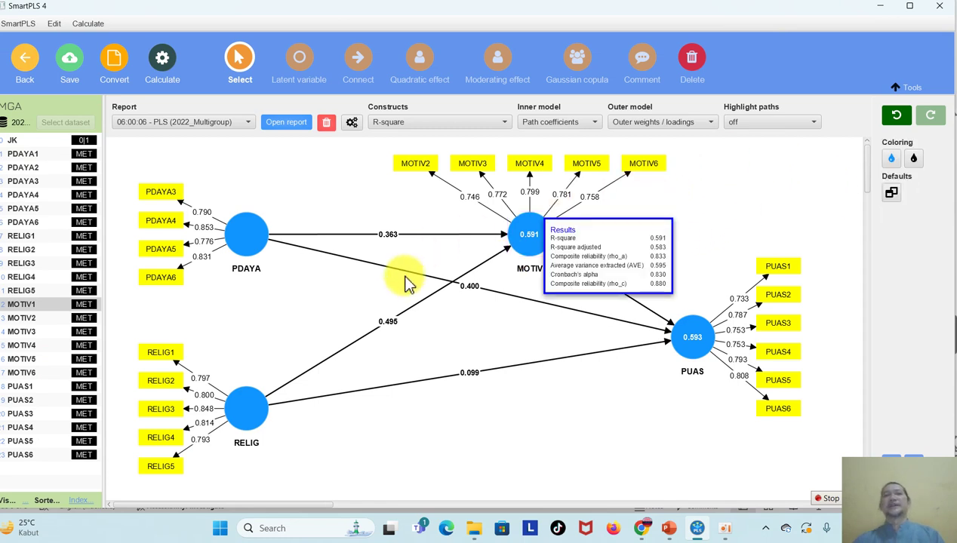
Run a bootstrap multigroup analysis with Group_1 in Groups A and Group_2 in Groups B, and open the path coefficients' bootstrapping results
{"action": "left_click", "coordinate": [163, 65]}
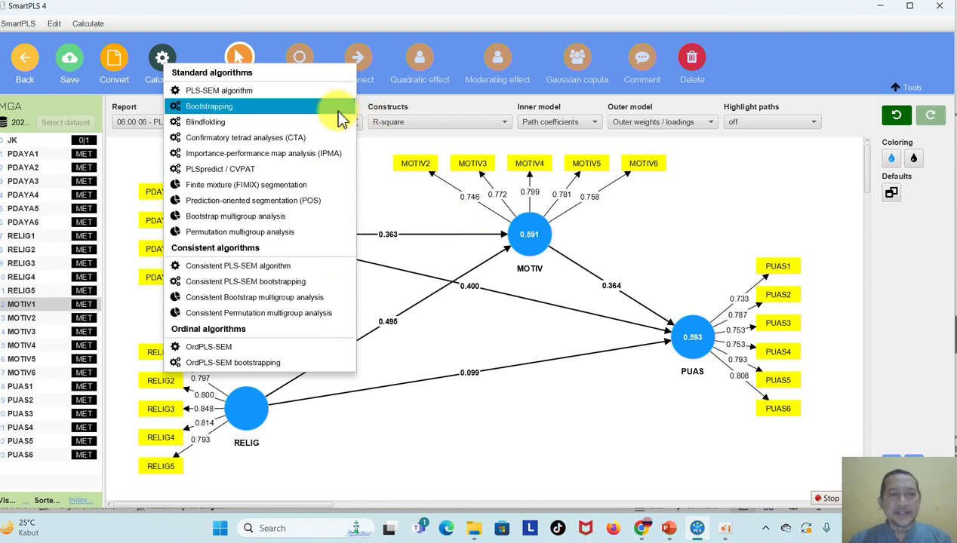
{"action": "left_click", "coordinate": [241, 216]}
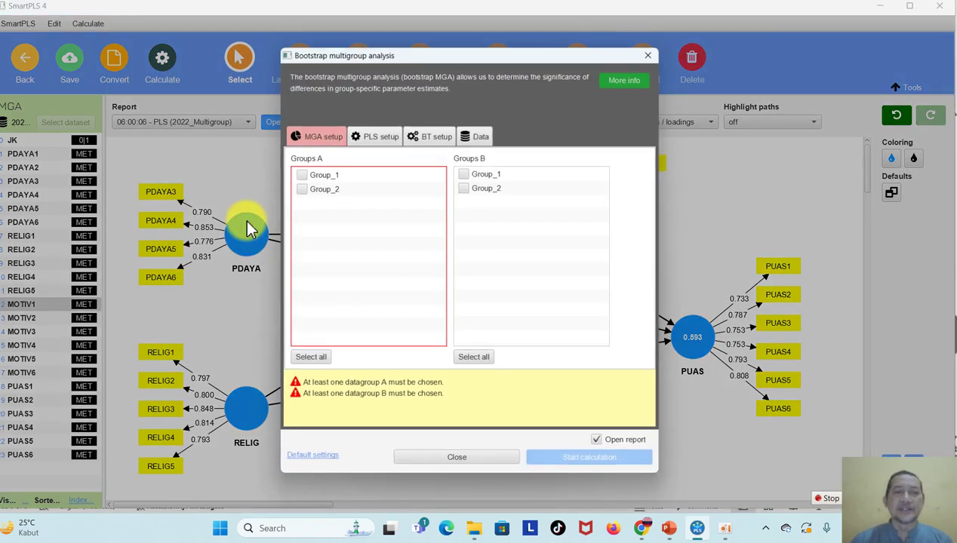
{"action": "left_click", "coordinate": [301, 175]}
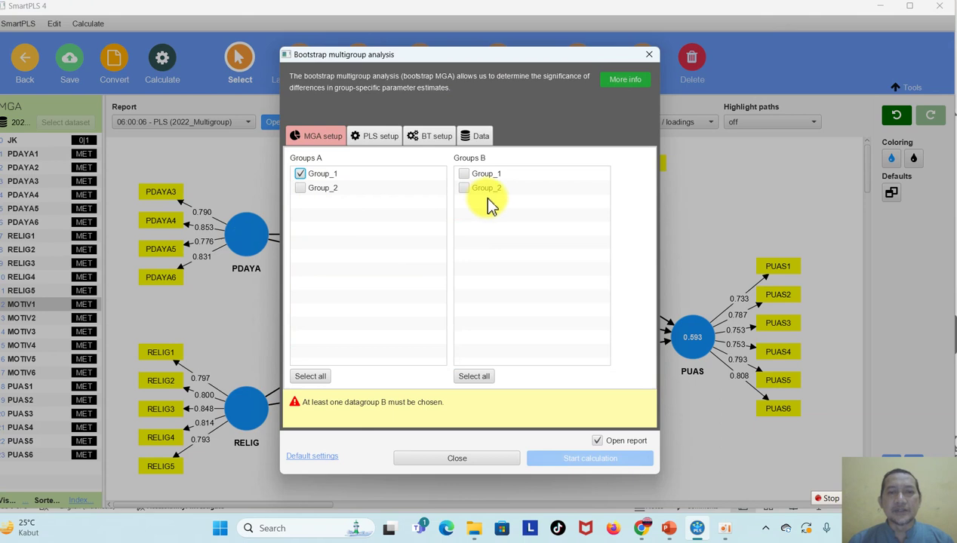
{"action": "left_click", "coordinate": [463, 188]}
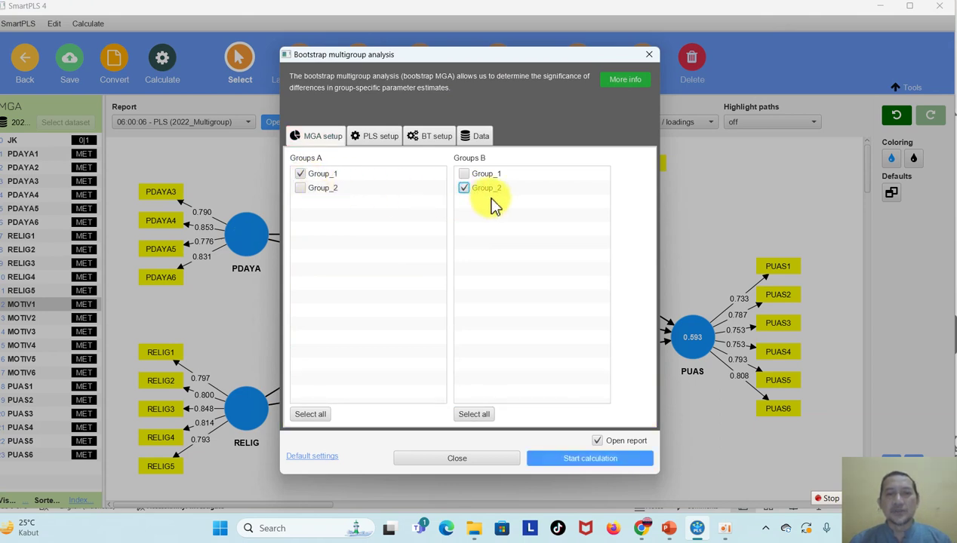
{"action": "left_click", "coordinate": [581, 459]}
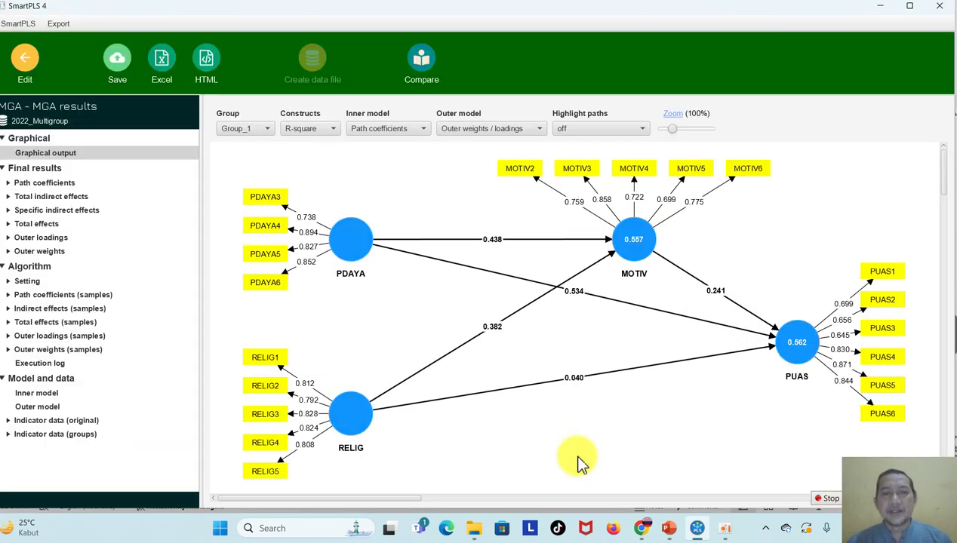
{"action": "left_click", "coordinate": [8, 183]}
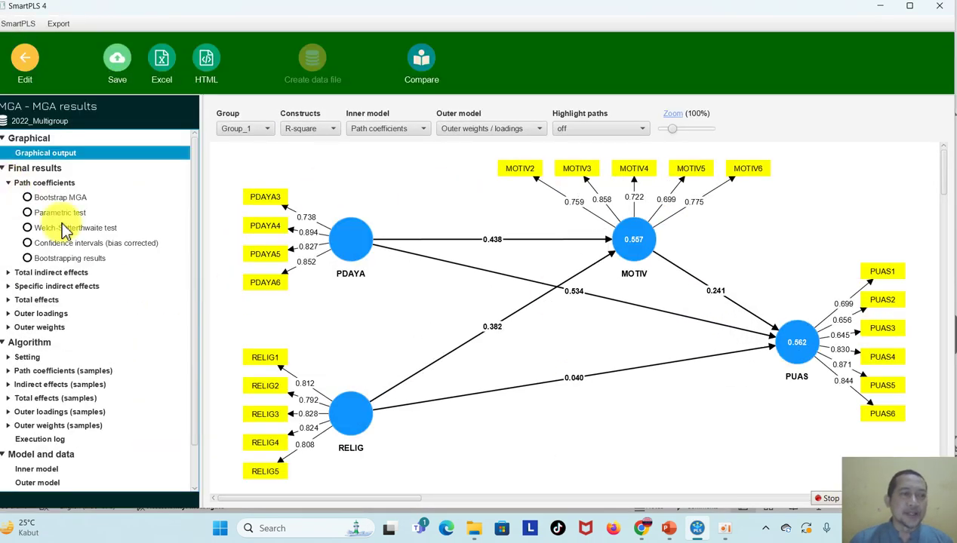
{"action": "left_click", "coordinate": [77, 260]}
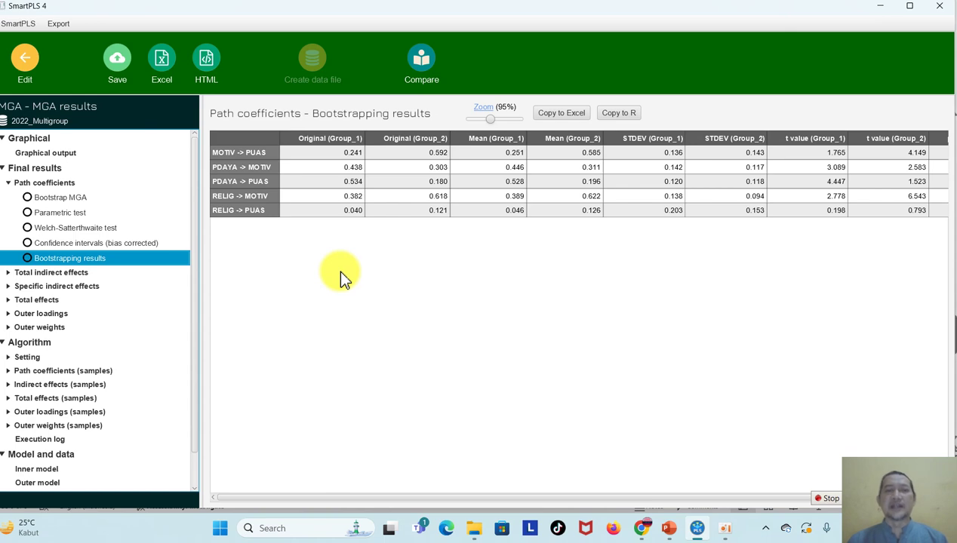
Switch to the PLS MGA presentation in PowerPoint and add a Blank layout slide after the "ANALISIS MULTIGUP" slide
{"action": "left_click", "coordinate": [680, 532]}
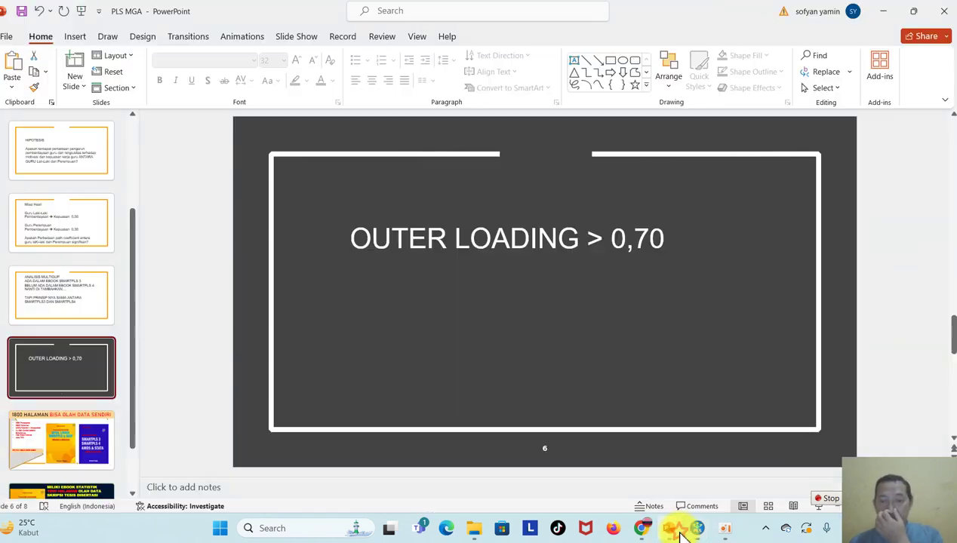
{"action": "left_click", "coordinate": [86, 311]}
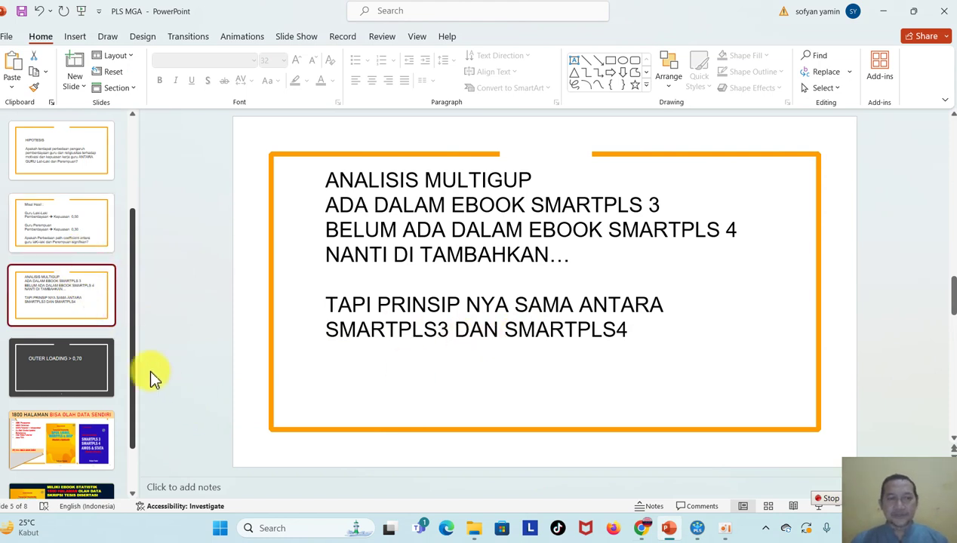
{"action": "left_click", "coordinate": [90, 92]}
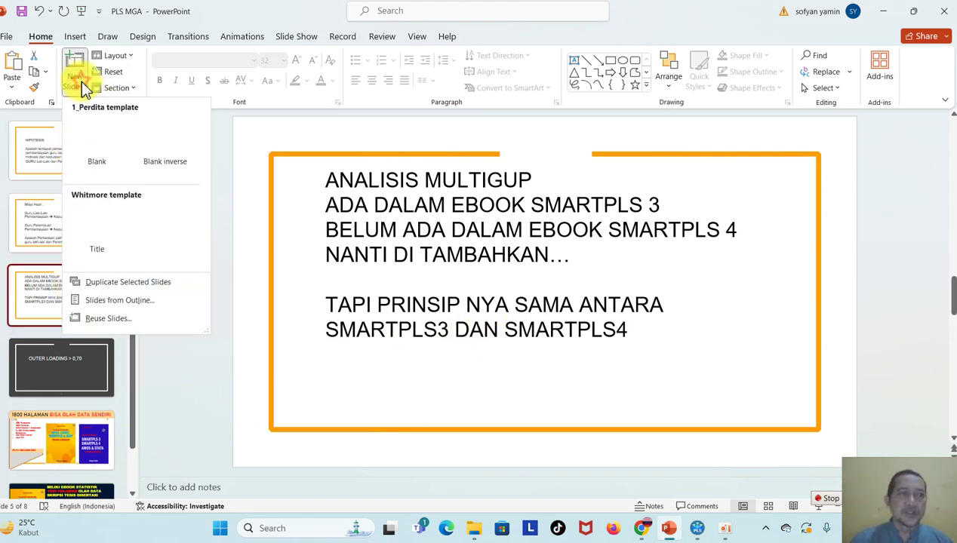
{"action": "left_click", "coordinate": [101, 139]}
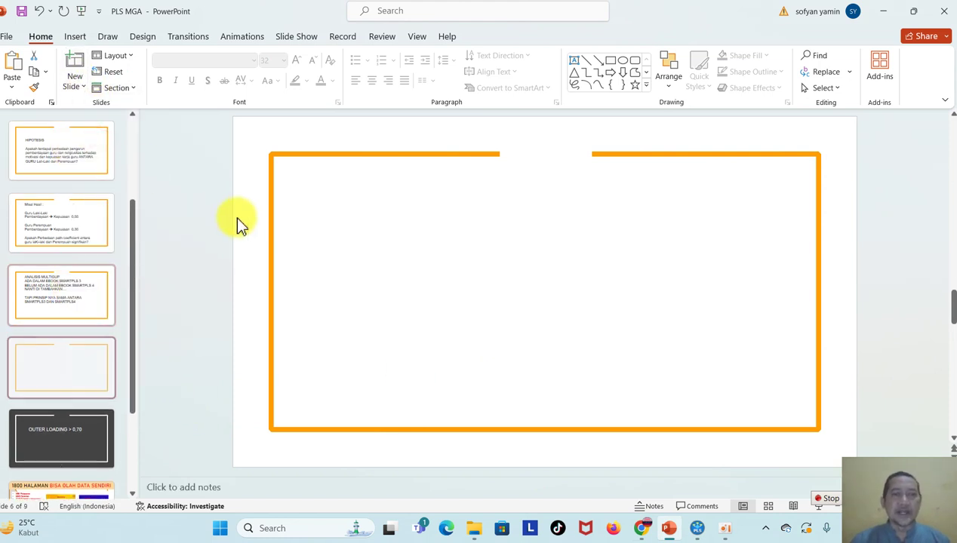
Insert a text box on the new slide reading "KITA PERLU MENGUJI APAKAH PERBEDAAN PATH COEFFICIENT SIGNIFIKAN ATAU TIDAK ?"
{"action": "left_click", "coordinate": [76, 36]}
{"action": "left_click", "coordinate": [197, 89]}
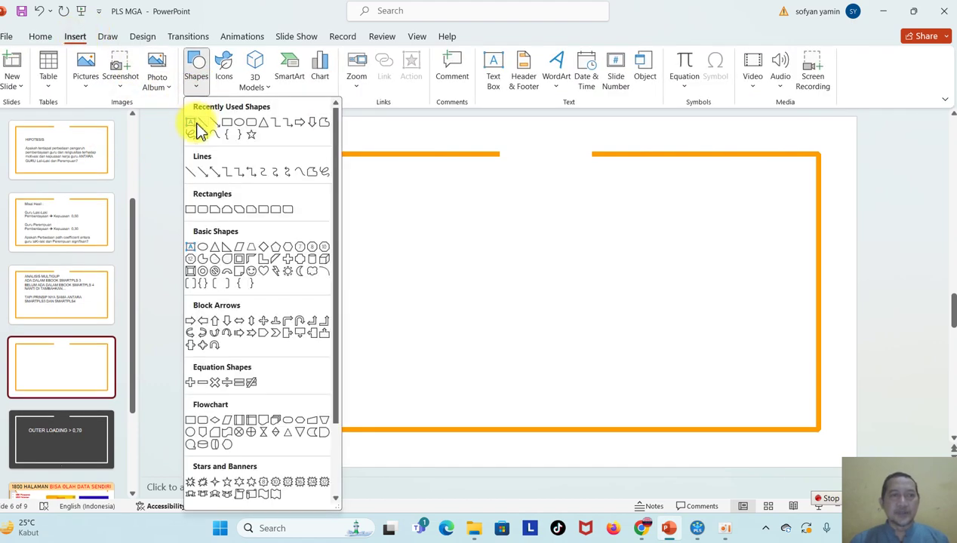
{"action": "left_click", "coordinate": [194, 125]}
{"action": "left_click_drag", "start_coordinate": [402, 218], "coordinate": [697, 331]}
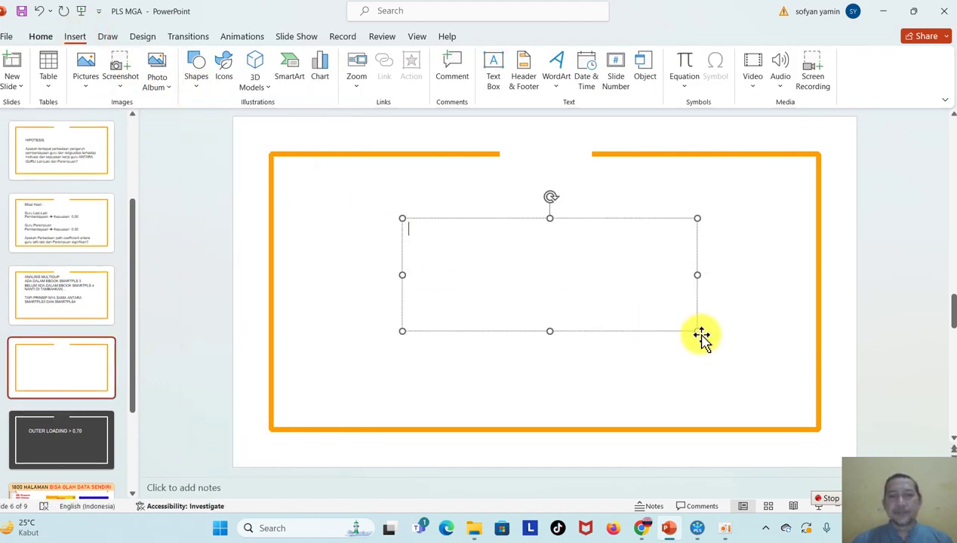
{"action": "type", "text": "KITA PERLU MENGUJI APAKAH PERB"}
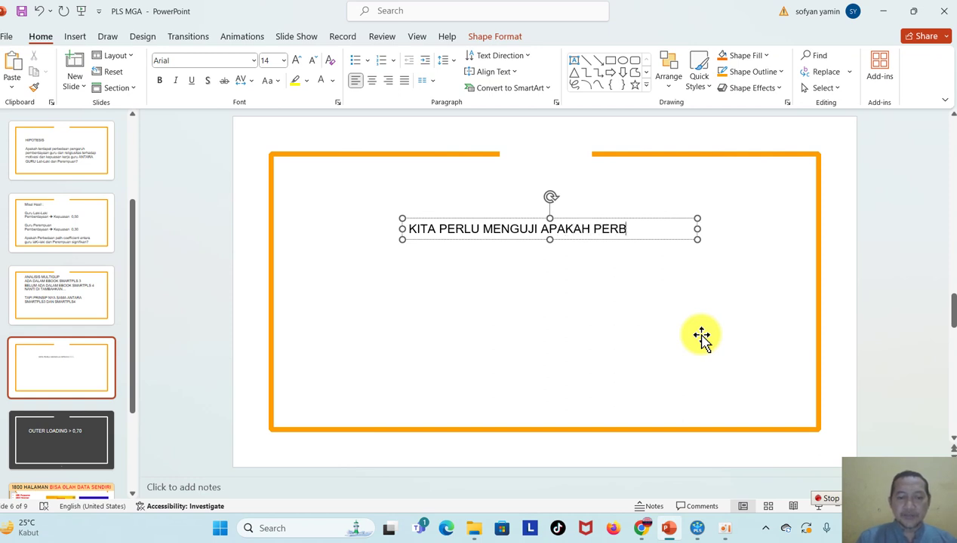
{"action": "type", "text": "PAT"}
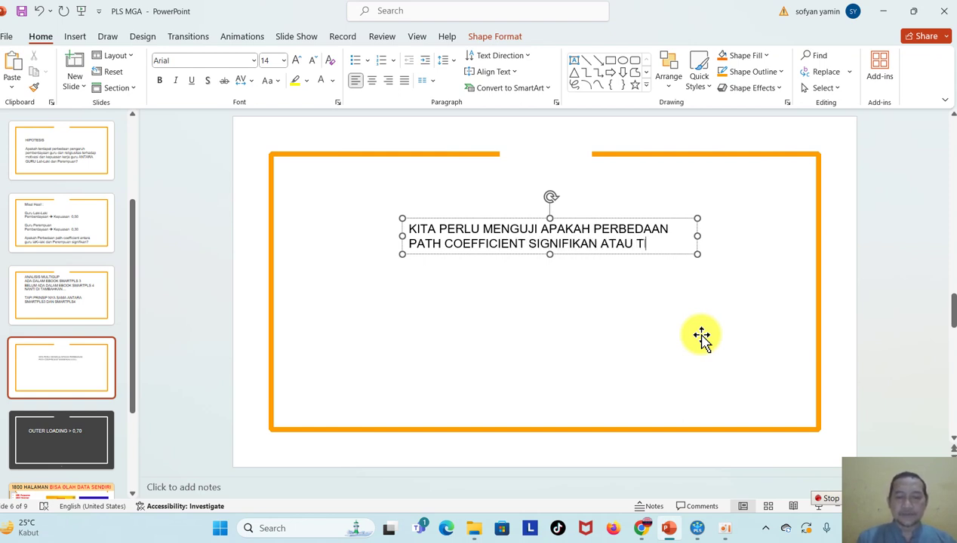
{"action": "type", "text": "?"}
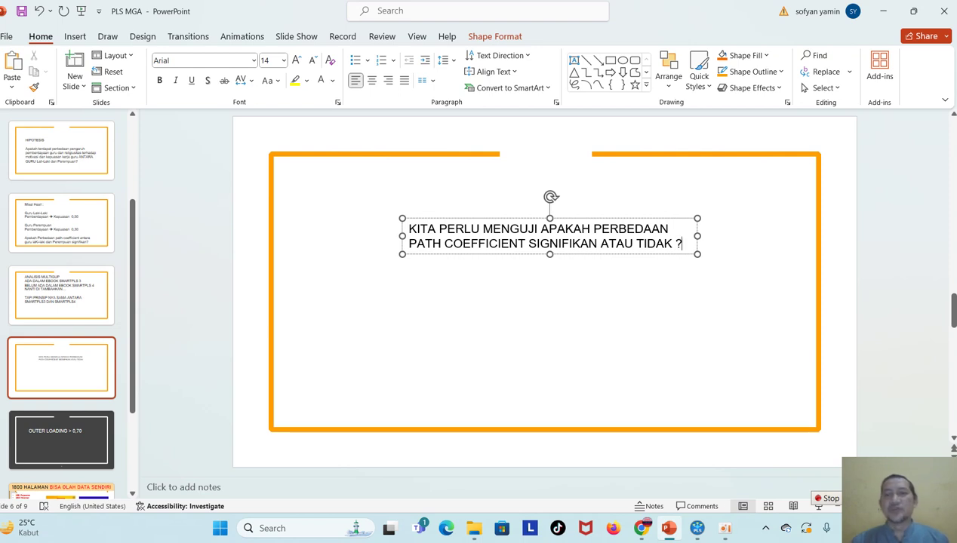
Increase the font size of the whole text box on the new slide to 32
{"action": "left_click", "coordinate": [684, 218]}
{"action": "key", "text": "ctrl+shift+period"}
{"action": "key", "text": "ctrl+shift+period"}
{"action": "key", "text": "ctrl+shift+period"}
{"action": "key", "text": "ctrl+shift+period"}
{"action": "key", "text": "ctrl+shift+period"}
{"action": "key", "text": "ctrl+shift+period"}
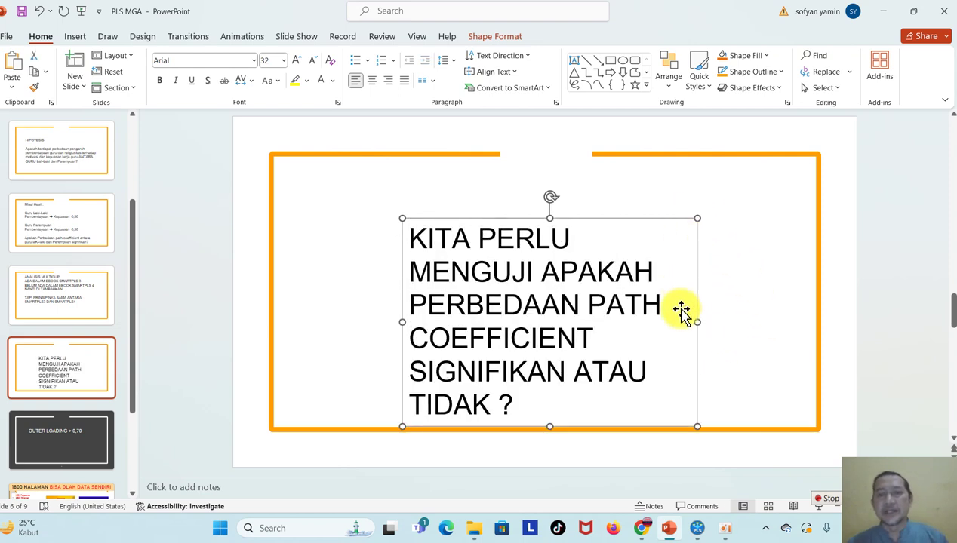
Widen the text box on both sides and move it up within the slide's orange frame so the question fits on four lines
{"action": "left_click_drag", "start_coordinate": [698, 322], "coordinate": [760, 321]}
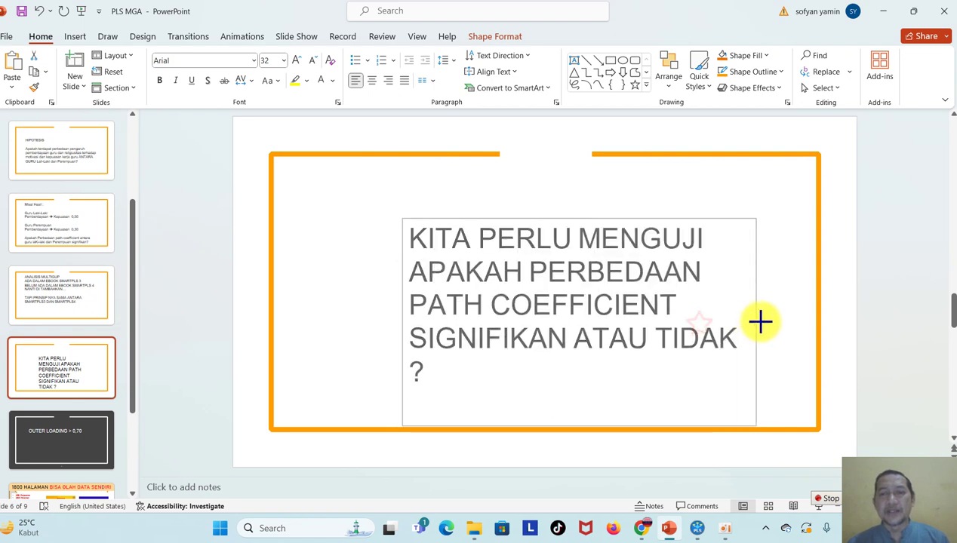
{"action": "left_click", "coordinate": [542, 208]}
{"action": "left_click", "coordinate": [520, 270]}
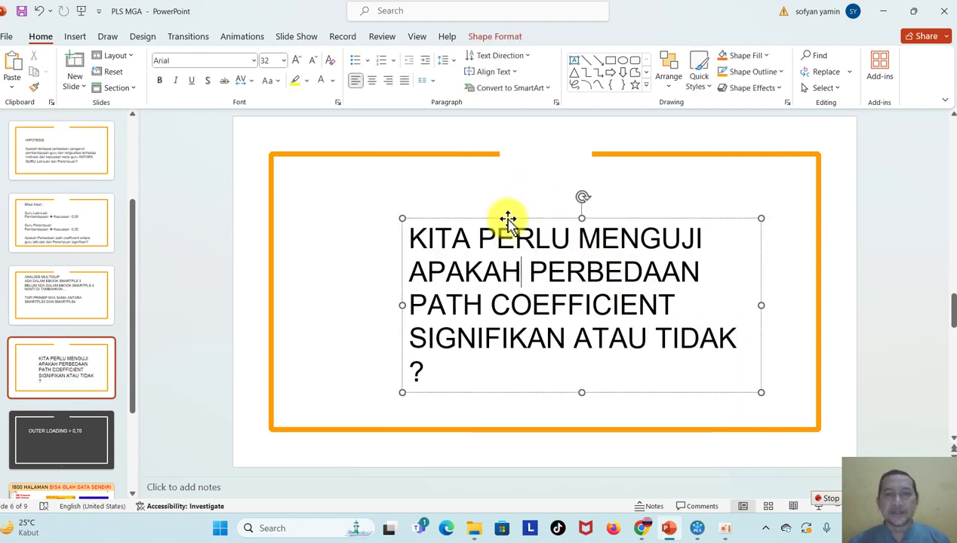
{"action": "left_click_drag", "start_coordinate": [508, 219], "coordinate": [489, 191]}
{"action": "left_click_drag", "start_coordinate": [386, 275], "coordinate": [343, 276]}
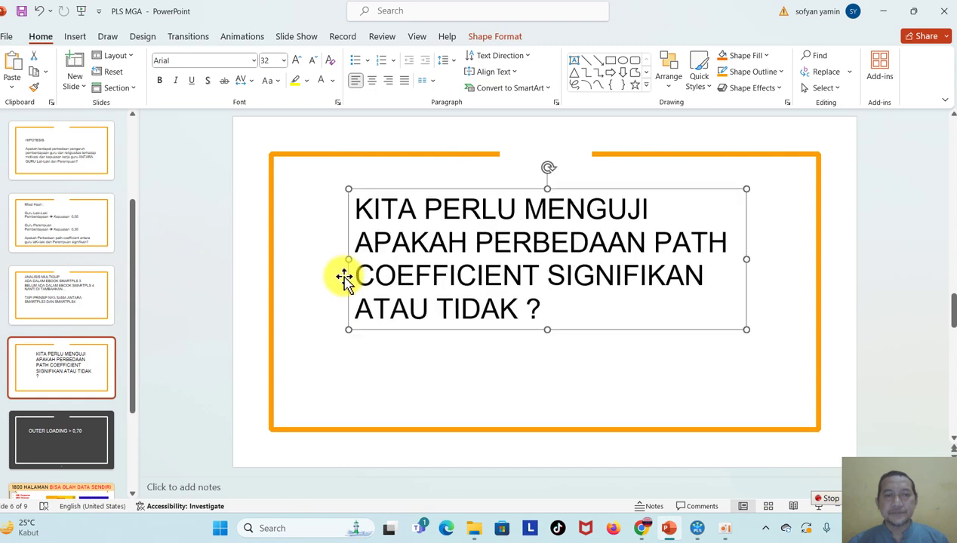
{"action": "left_click", "coordinate": [842, 323]}
Switch back to SmartPLS, compare both groups' path coefficients and p values in the bootstrapping results, and open the path coefficients' Bootstrap MGA table
{"action": "left_click", "coordinate": [696, 528]}
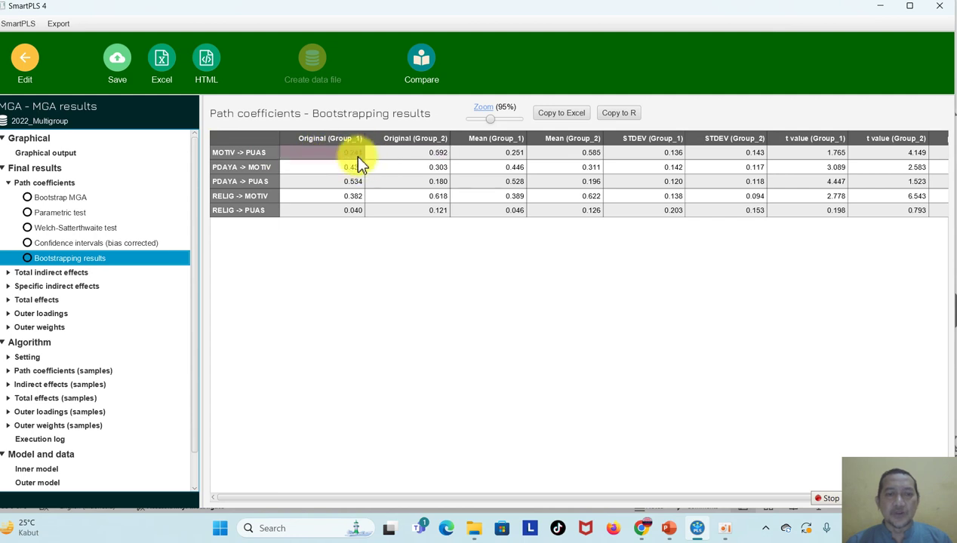
{"action": "left_click_drag", "start_coordinate": [616, 498], "coordinate": [762, 498]}
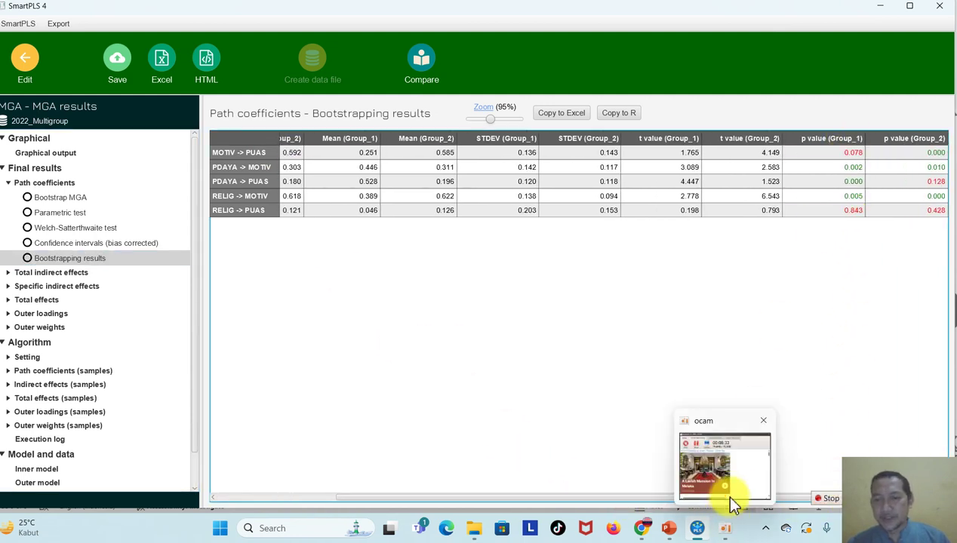
{"action": "left_click_drag", "start_coordinate": [625, 498], "coordinate": [474, 497]}
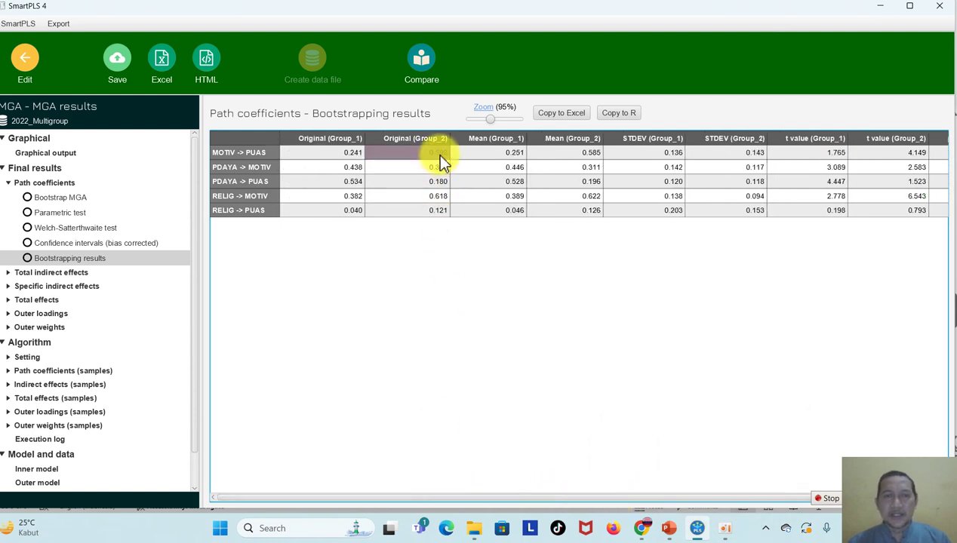
{"action": "left_click_drag", "start_coordinate": [641, 497], "coordinate": [834, 492]}
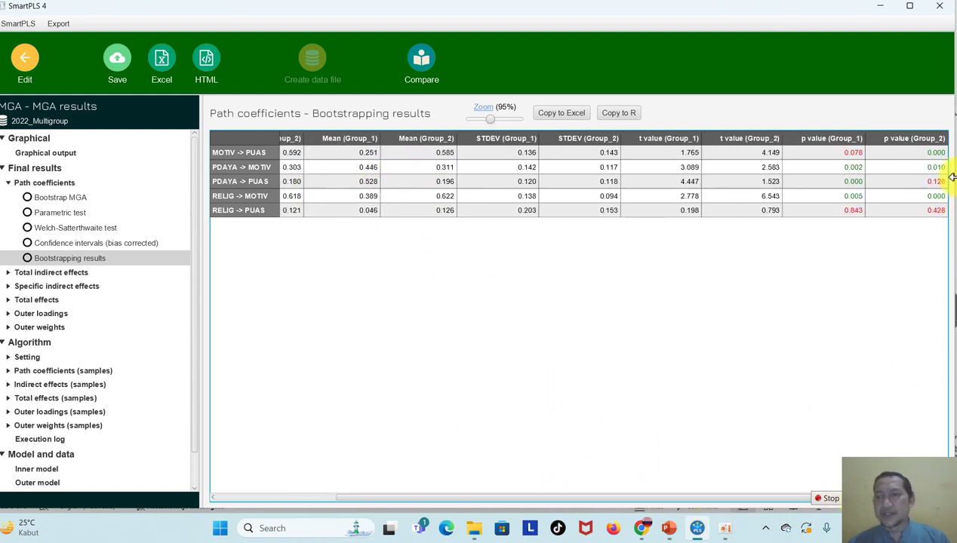
{"action": "left_click", "coordinate": [860, 181]}
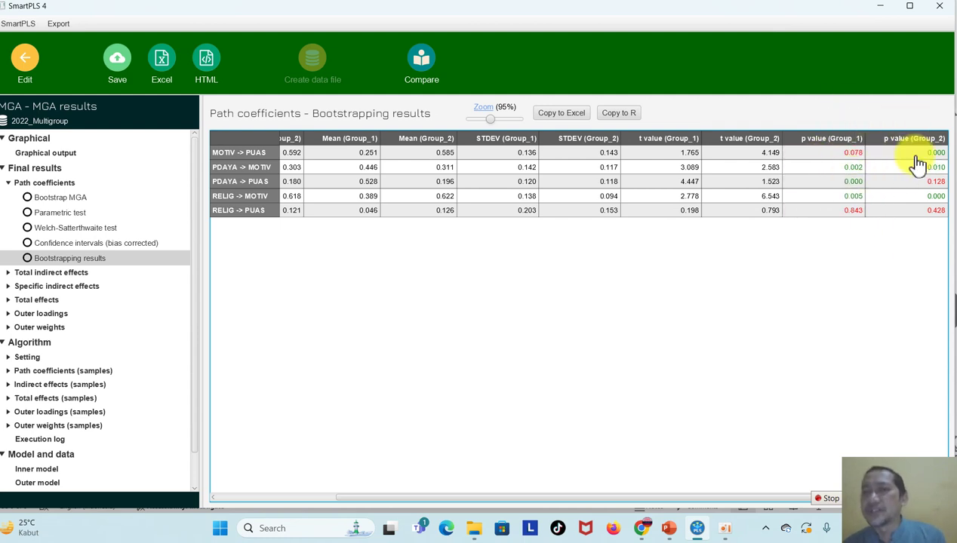
{"action": "left_click", "coordinate": [851, 197]}
{"action": "left_click", "coordinate": [909, 237]}
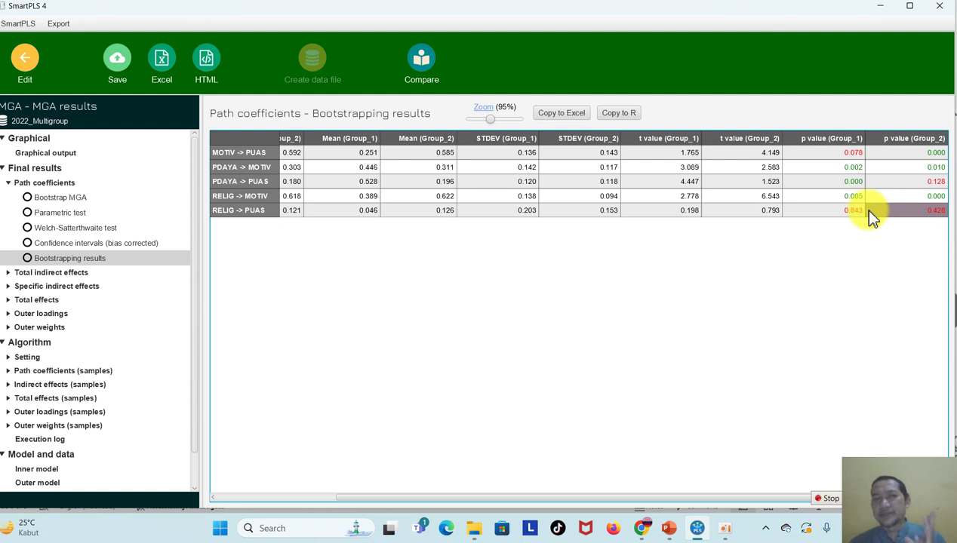
{"action": "left_click", "coordinate": [68, 199]}
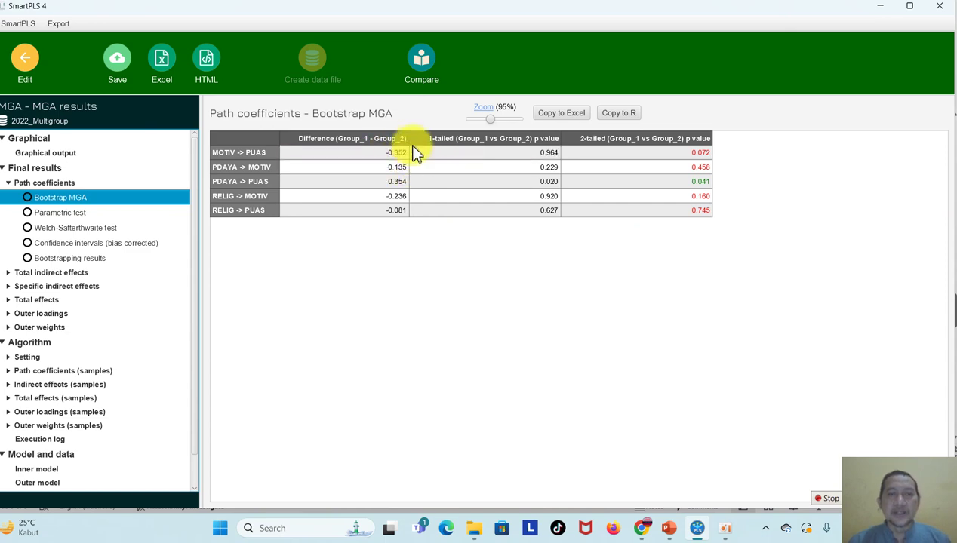
Start Excel and create a blank workbook for comparing the two groups' coefficients
{"action": "left_click", "coordinate": [221, 531]}
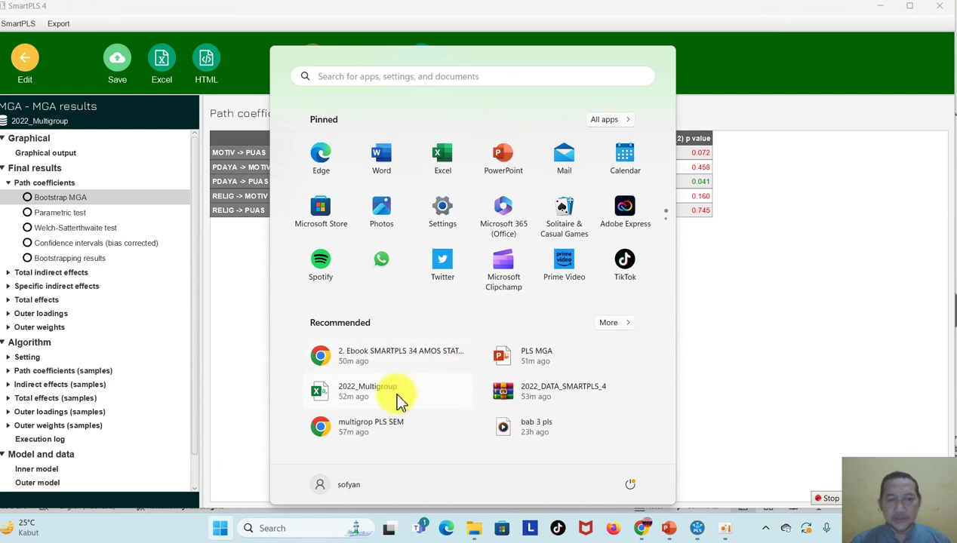
{"action": "left_click", "coordinate": [440, 158]}
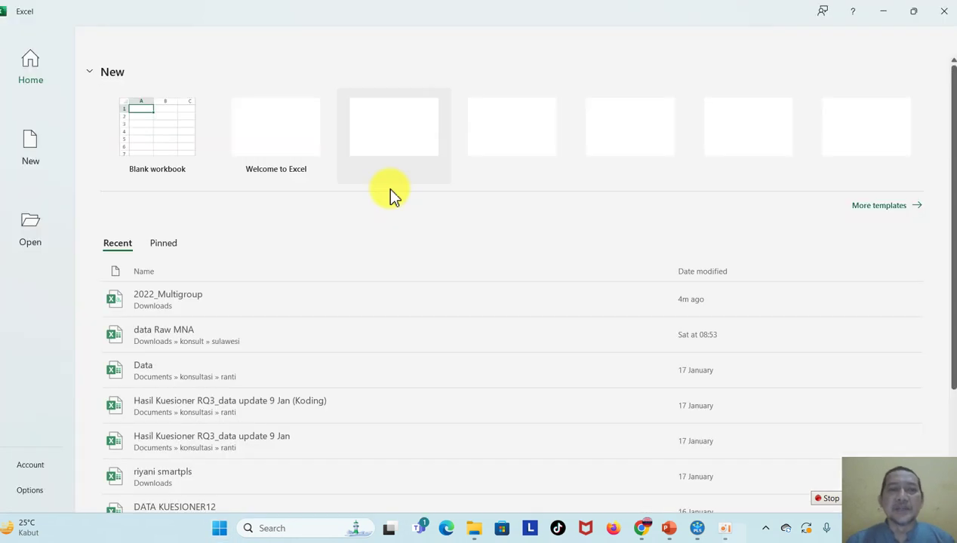
{"action": "left_click", "coordinate": [171, 151]}
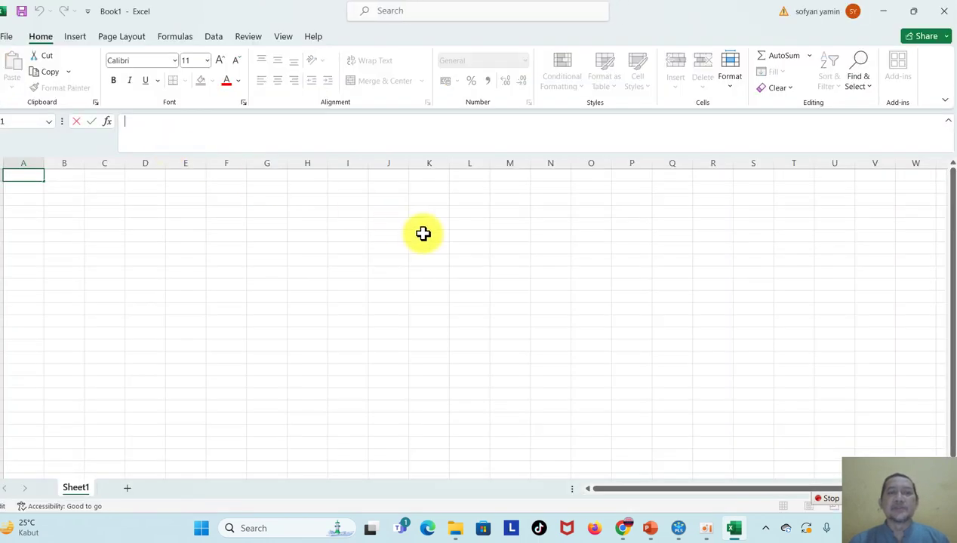
{"action": "left_click", "coordinate": [419, 224]}
Switch back to SmartPLS and copy the Original (Group_1) and Original (Group_2) path coefficients with their row labels from the bootstrapping results
{"action": "left_click", "coordinate": [678, 528]}
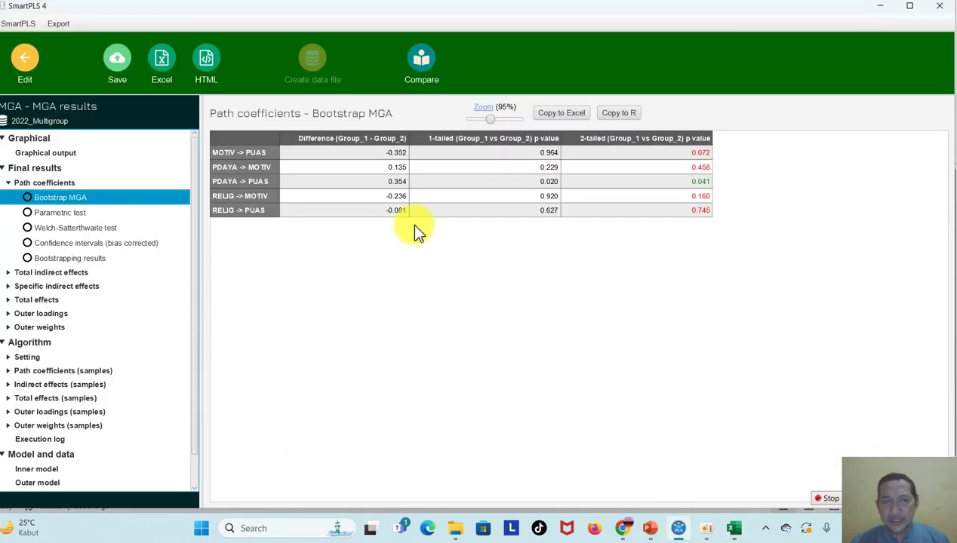
{"action": "left_click", "coordinate": [383, 158]}
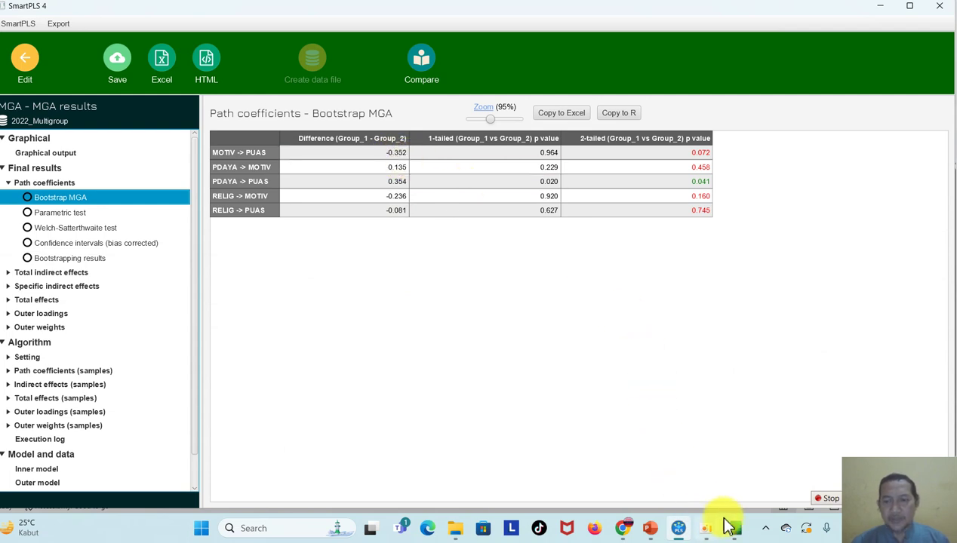
{"action": "left_click", "coordinate": [96, 259]}
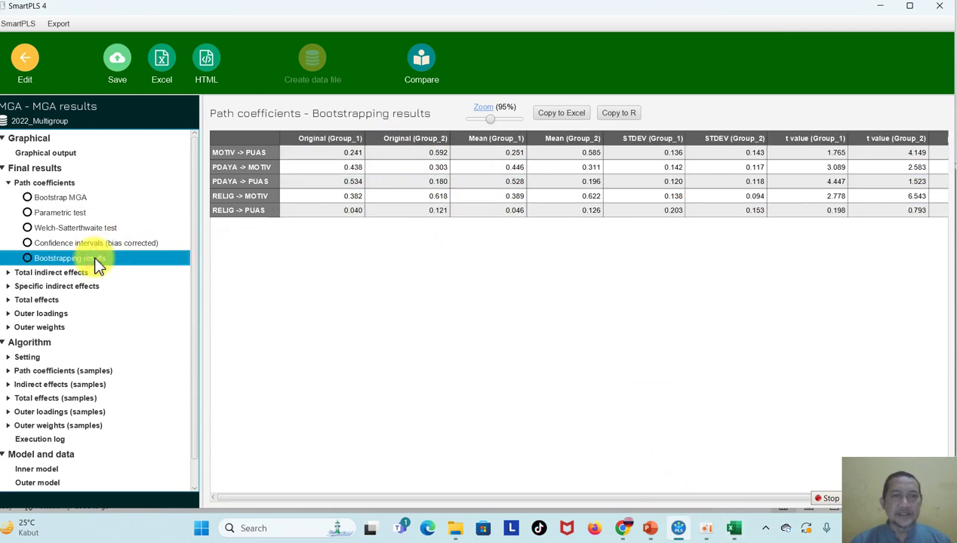
{"action": "left_click", "coordinate": [255, 143]}
{"action": "left_click_drag", "start_coordinate": [436, 215], "coordinate": [268, 143]}
{"action": "right_click", "coordinate": [268, 143]}
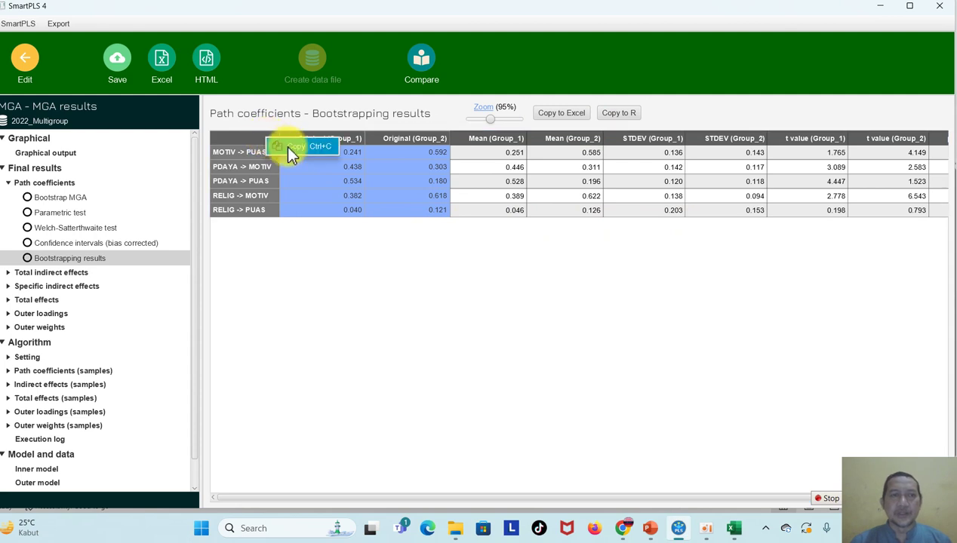
{"action": "left_click", "coordinate": [305, 148]}
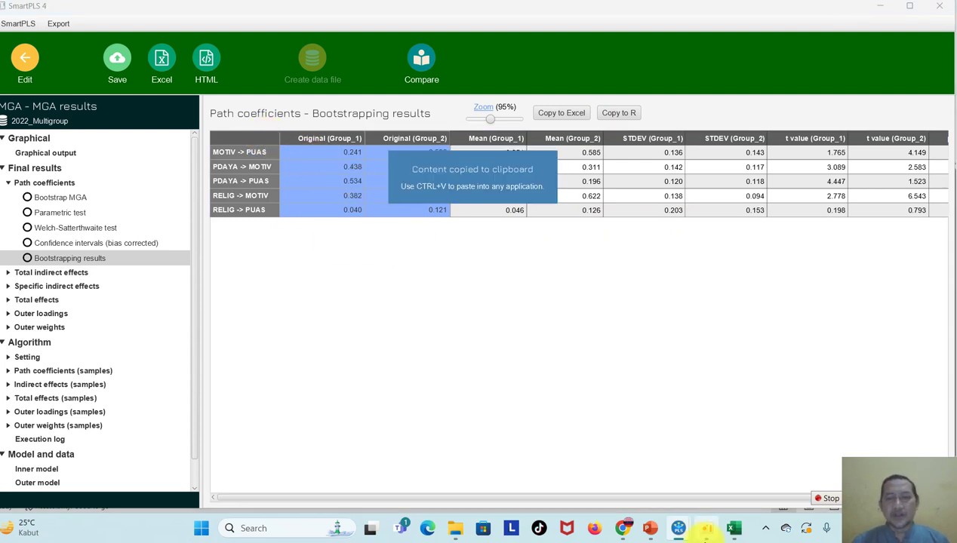
Switch to the new Excel workbook and paste the copied path coefficients starting at cell E3
{"action": "left_click", "coordinate": [733, 528]}
{"action": "left_click", "coordinate": [176, 201]}
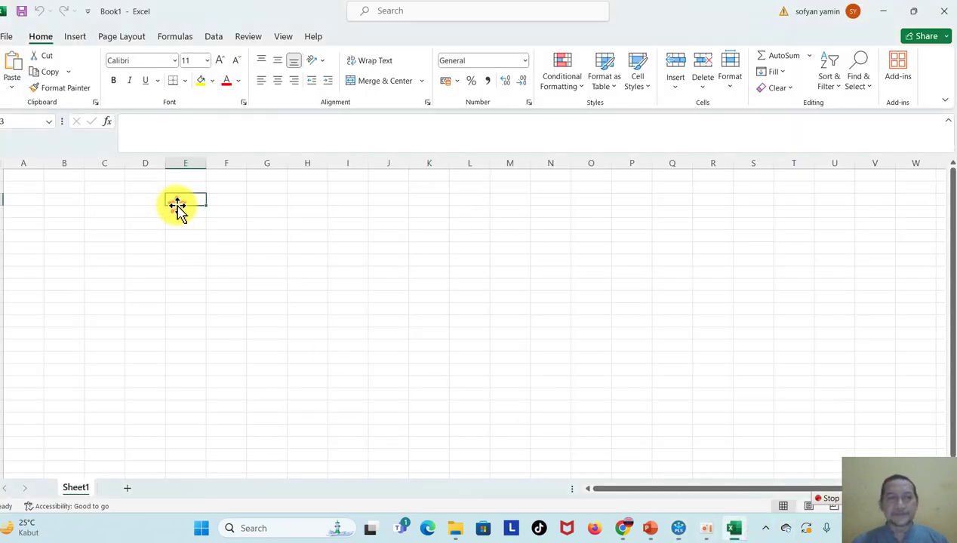
{"action": "key", "text": "ctrl+v"}
{"action": "left_click", "coordinate": [267, 309]}
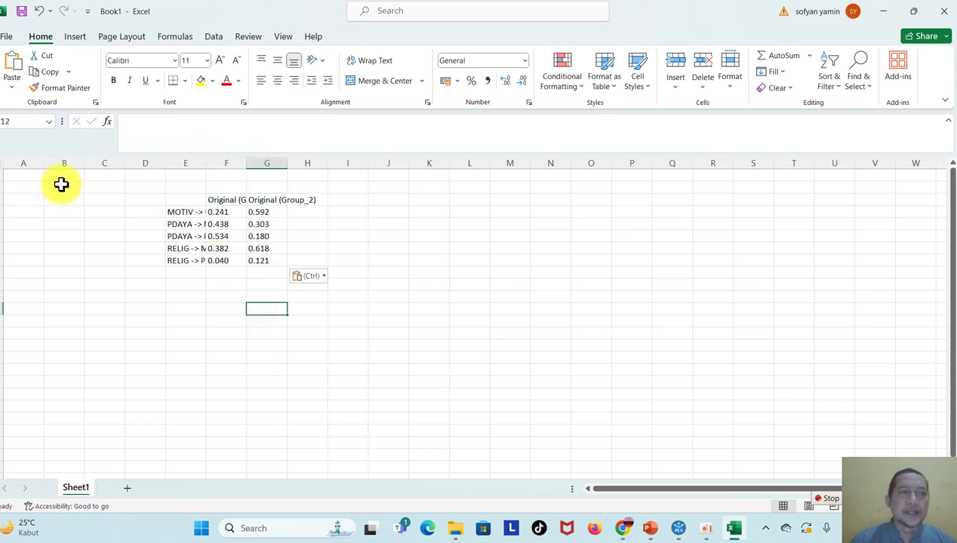
Set the whole sheet's font size to 20 and fit columns E and F to their contents
{"action": "left_click", "coordinate": [4, 166]}
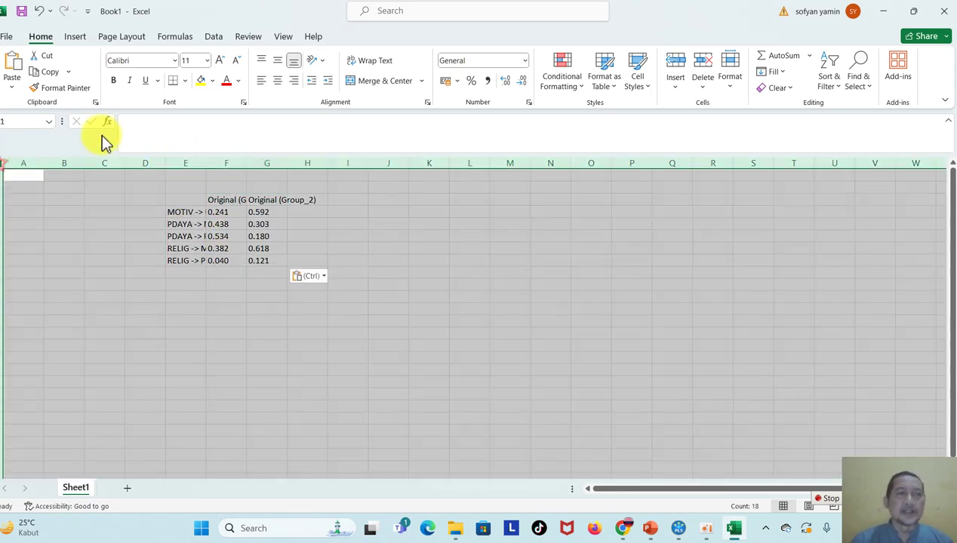
{"action": "left_click", "coordinate": [206, 62]}
{"action": "left_click", "coordinate": [193, 198]}
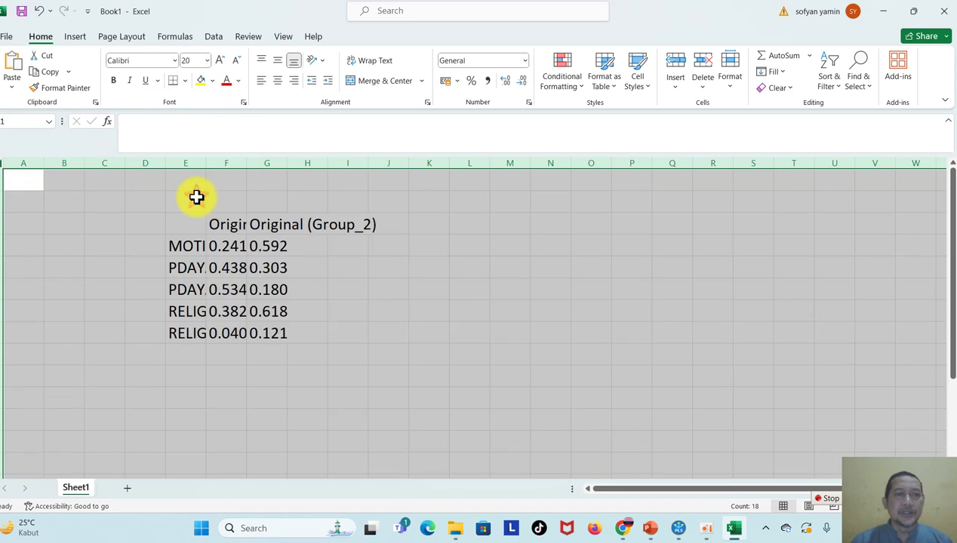
{"action": "left_click", "coordinate": [379, 311]}
{"action": "double_click", "coordinate": [206, 163]}
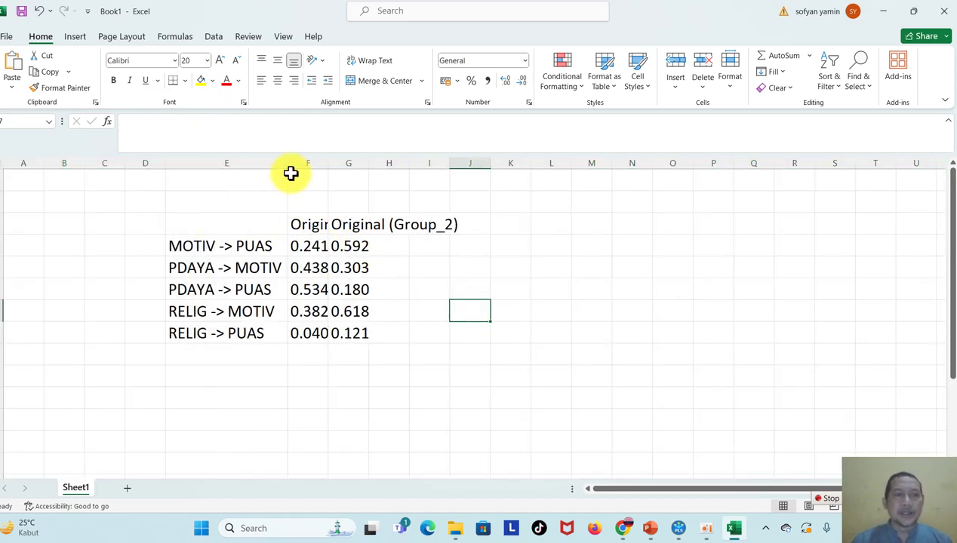
{"action": "double_click", "coordinate": [330, 162]}
Replace all decimal points with commas in the coefficients F4:G8 and widen column G to show all three decimals
{"action": "left_click_drag", "start_coordinate": [372, 252], "coordinate": [448, 333]}
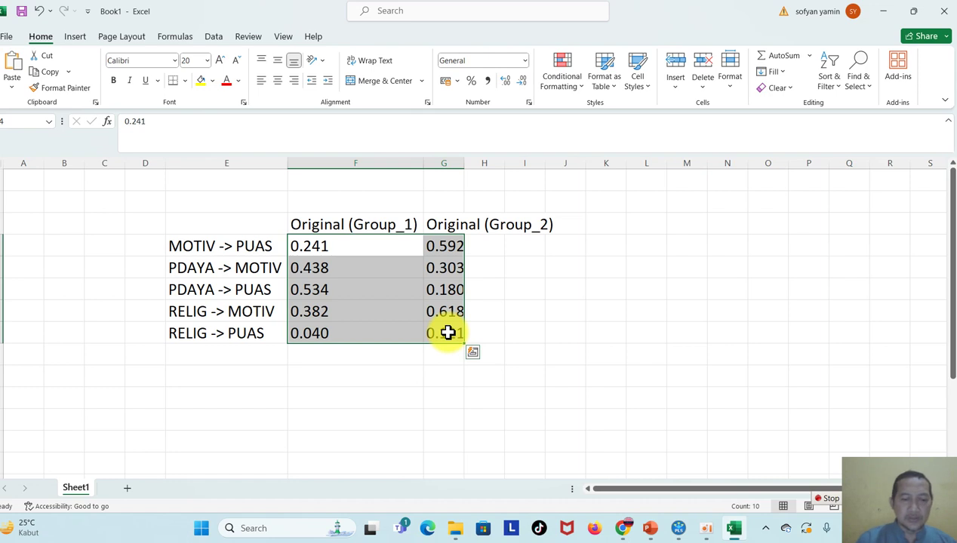
{"action": "key", "text": "ctrl+h"}
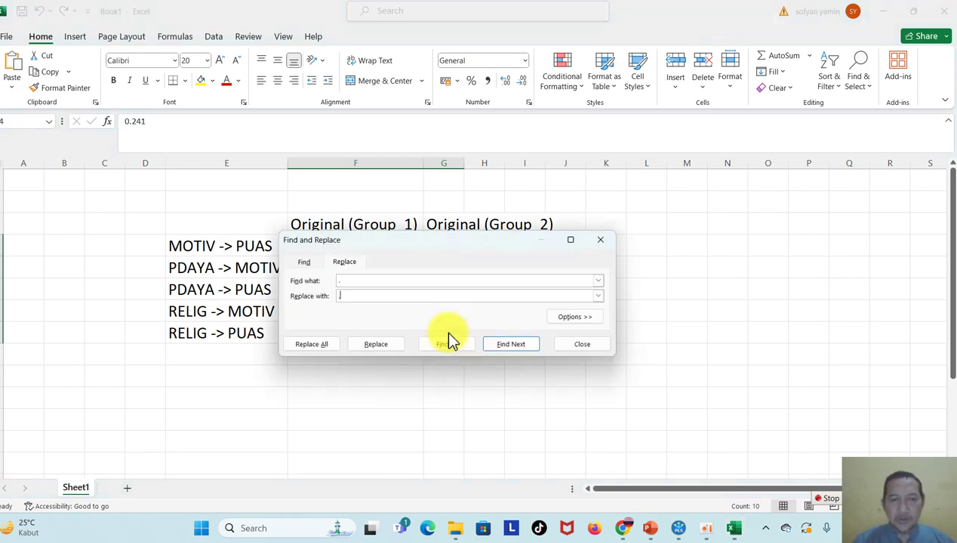
{"action": "left_click", "coordinate": [323, 345]}
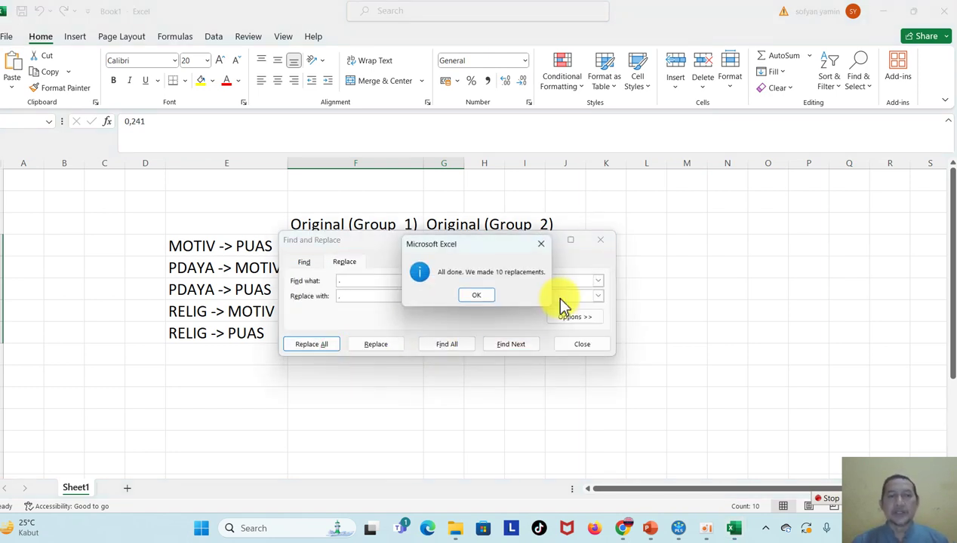
{"action": "left_click", "coordinate": [478, 296]}
{"action": "left_click", "coordinate": [601, 240]}
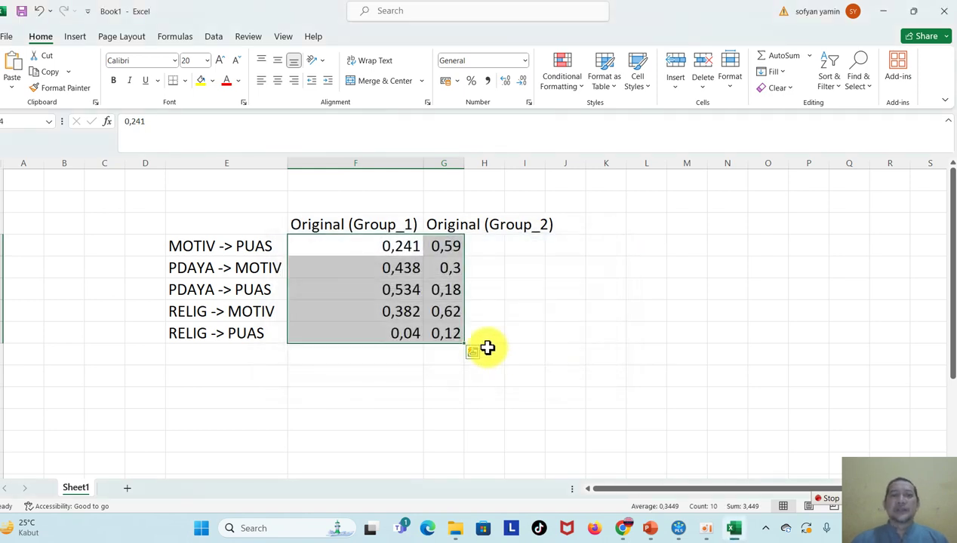
{"action": "left_click", "coordinate": [498, 377]}
{"action": "left_click_drag", "start_coordinate": [464, 161], "coordinate": [509, 162]}
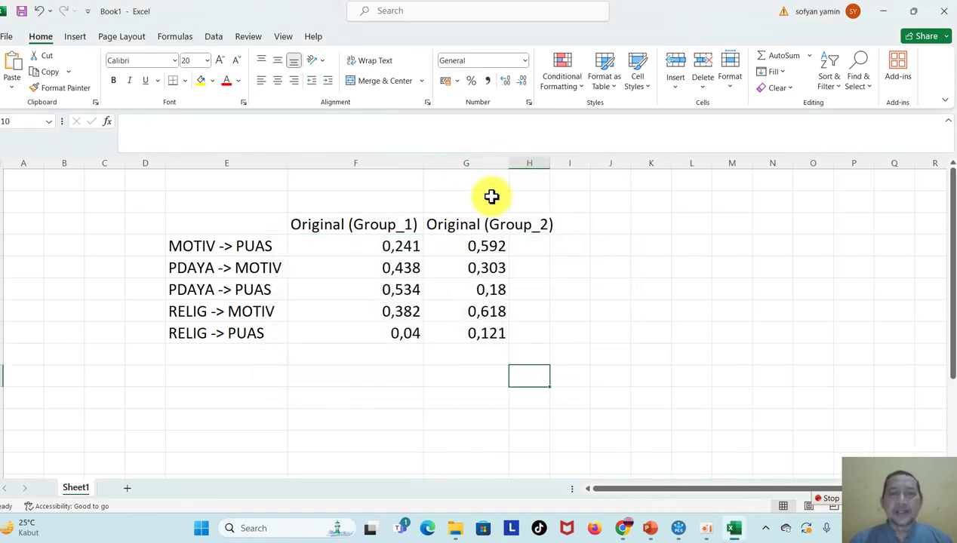
Label the Group_1 column LAKI-LAKI in F2 and the Group_2 column PEREMPUAN in G2
{"action": "left_click", "coordinate": [360, 206]}
{"action": "type", "text": "LAKI-LAKI"}
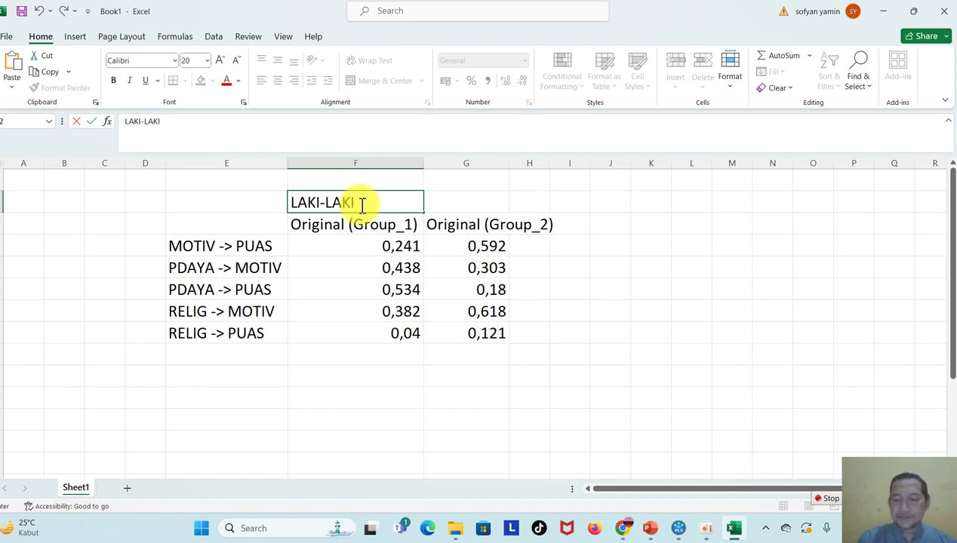
{"action": "key", "text": "Tab"}
{"action": "type", "text": "PEREMPUAN"}
{"action": "left_click", "coordinate": [566, 270]}
Color the LAKI-LAKI coefficient of MOTIV -> PUAS red and fill the PEREMPUAN coefficient's cell with yellow
{"action": "left_click", "coordinate": [398, 247]}
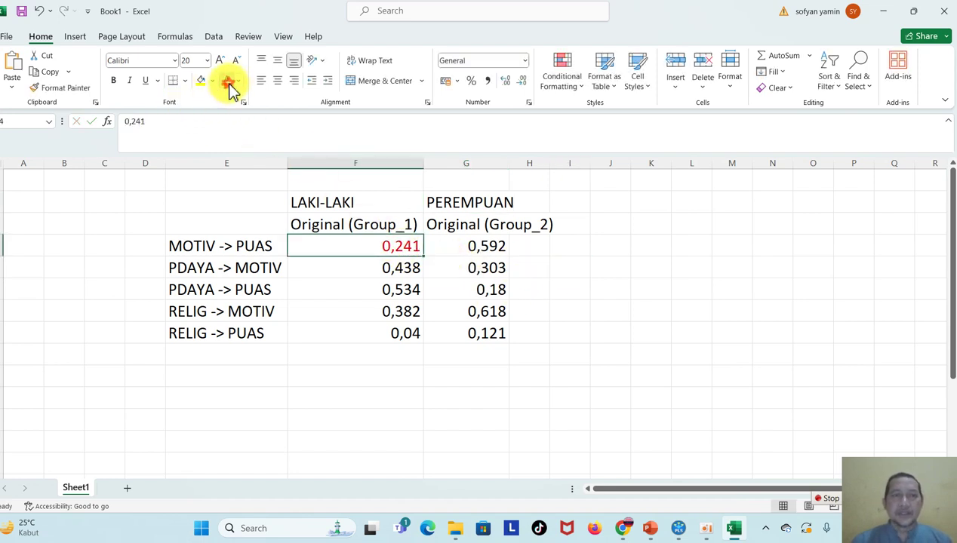
{"action": "left_click", "coordinate": [498, 248]}
{"action": "left_click", "coordinate": [200, 81]}
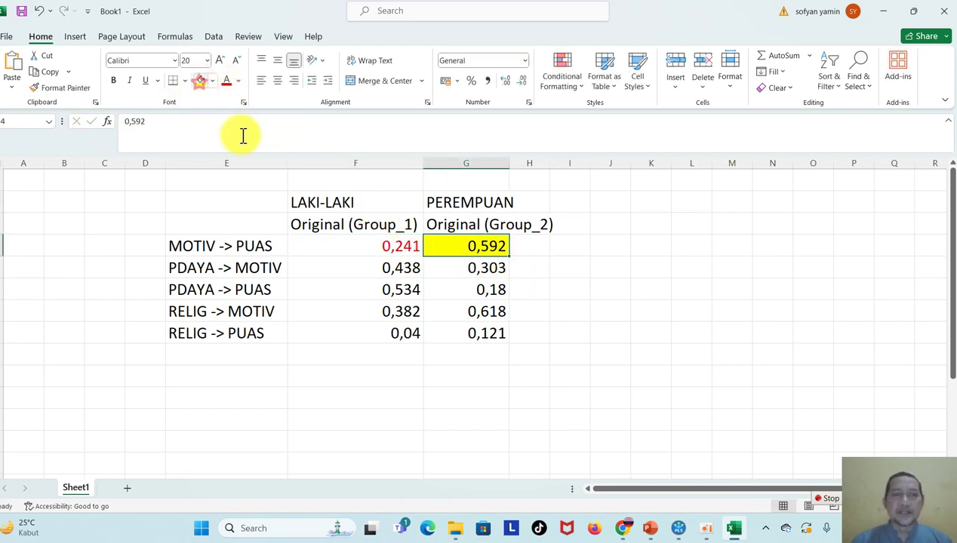
{"action": "left_click", "coordinate": [577, 250]}
Add the heading SELISIH in I3 and compute the MOTIV -> PUAS group difference below it with =F4-G4
{"action": "left_click", "coordinate": [574, 225]}
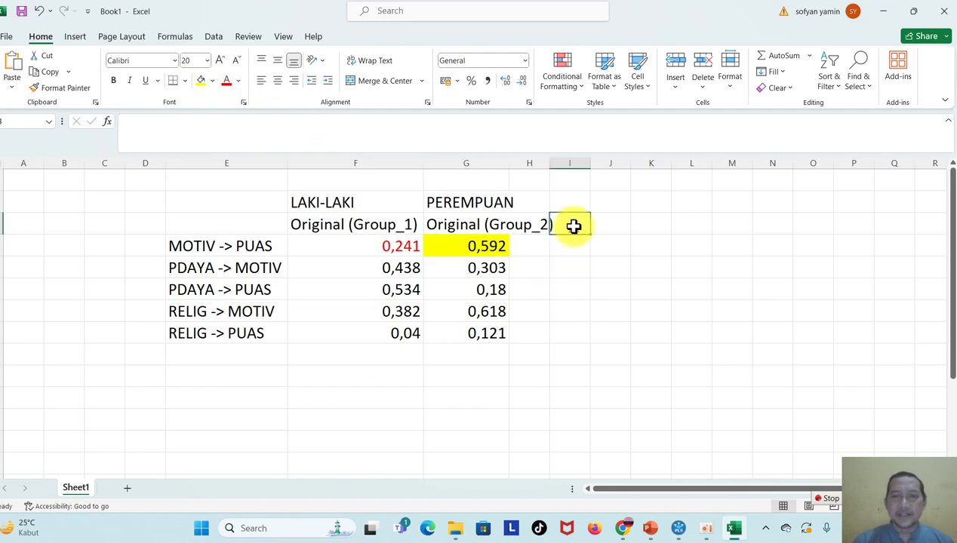
{"action": "type", "text": "SELISIH"}
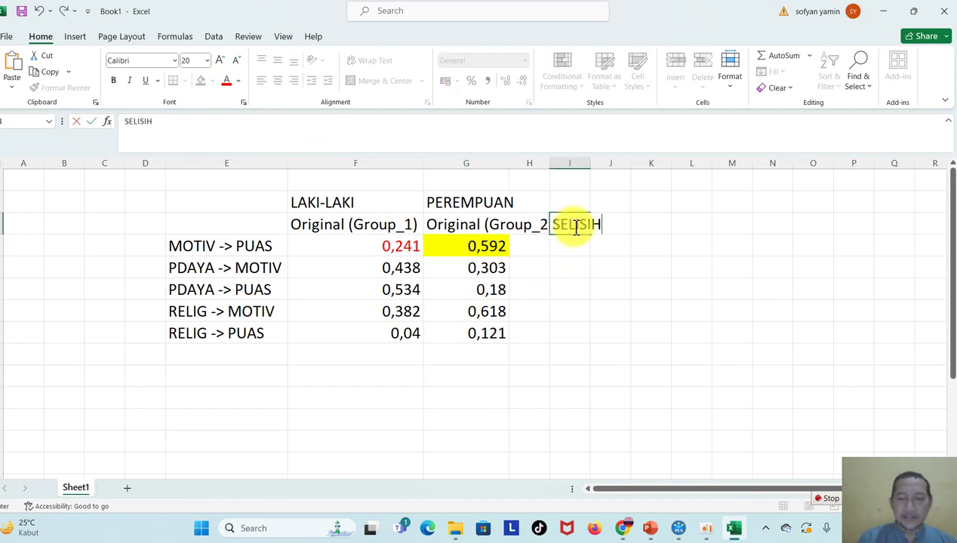
{"action": "key", "text": "Return"}
{"action": "type", "text": "="}
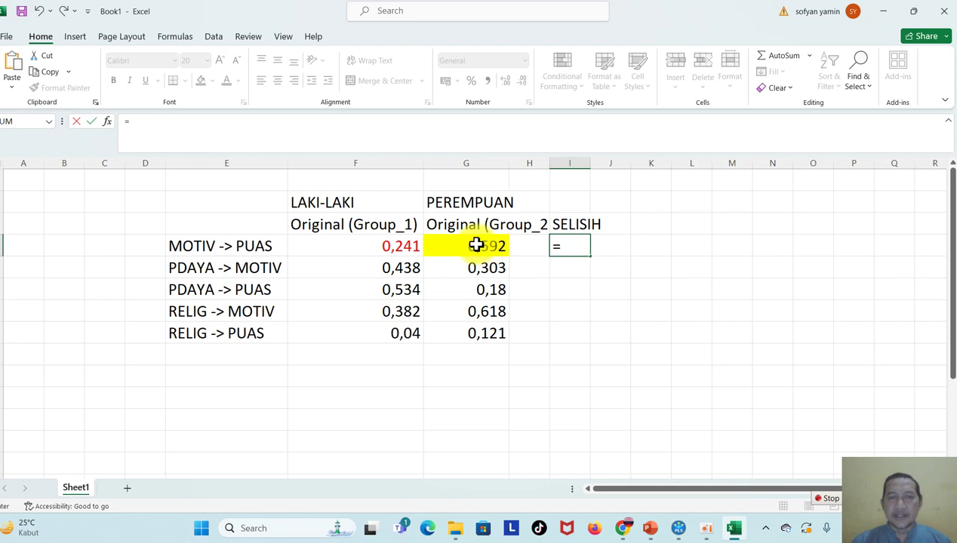
{"action": "left_click", "coordinate": [394, 245]}
{"action": "type", "text": "-"}
{"action": "left_click", "coordinate": [491, 247]}
{"action": "key", "text": "Return"}
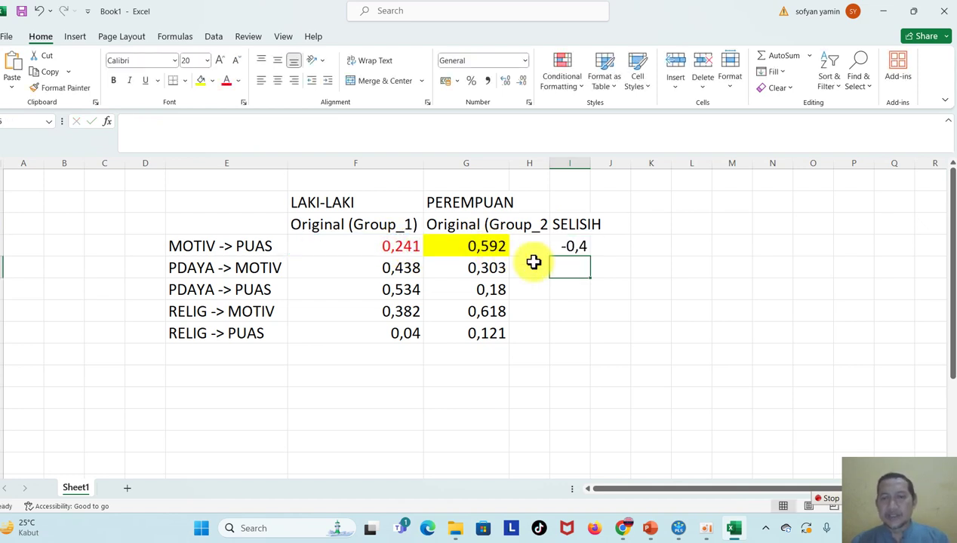
Widen column I and fill the SELISIH formula down to the RELIG -> PUAS row
{"action": "left_click_drag", "start_coordinate": [590, 163], "coordinate": [625, 191]}
{"action": "left_click", "coordinate": [609, 248]}
{"action": "left_click_drag", "start_coordinate": [626, 257], "coordinate": [626, 339]}
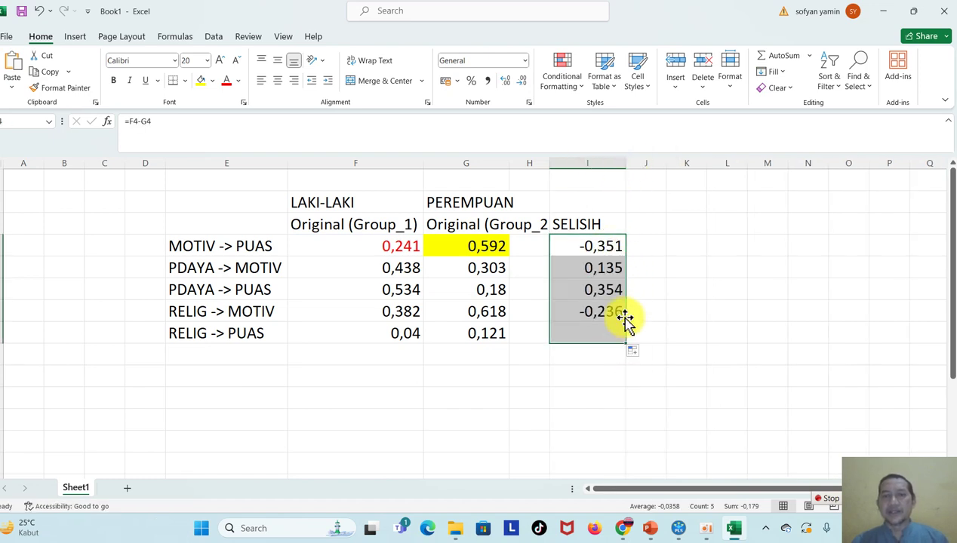
Switch to SmartPLS and copy the Difference (Group_1 - Group_2) column with its row labels from the Bootstrap MGA table
{"action": "left_click", "coordinate": [678, 529]}
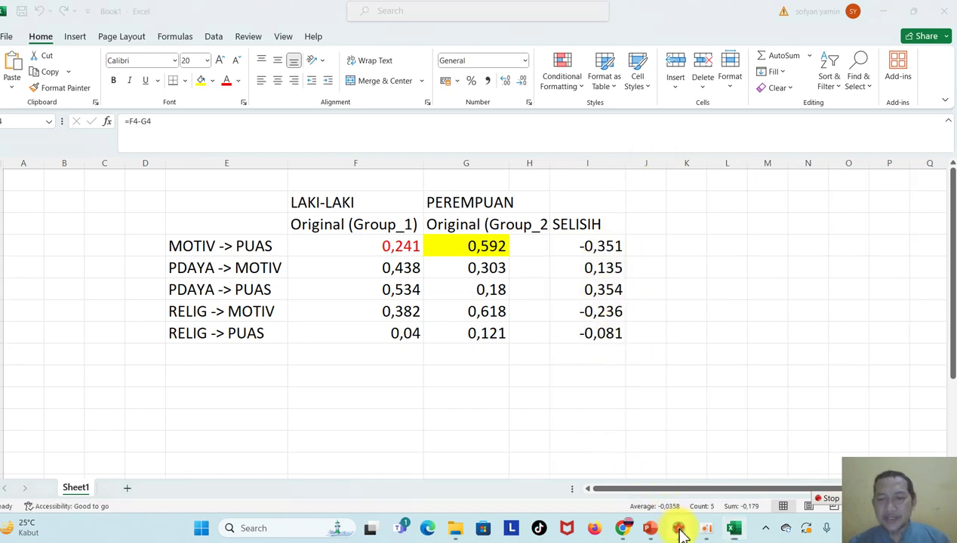
{"action": "left_click", "coordinate": [68, 197]}
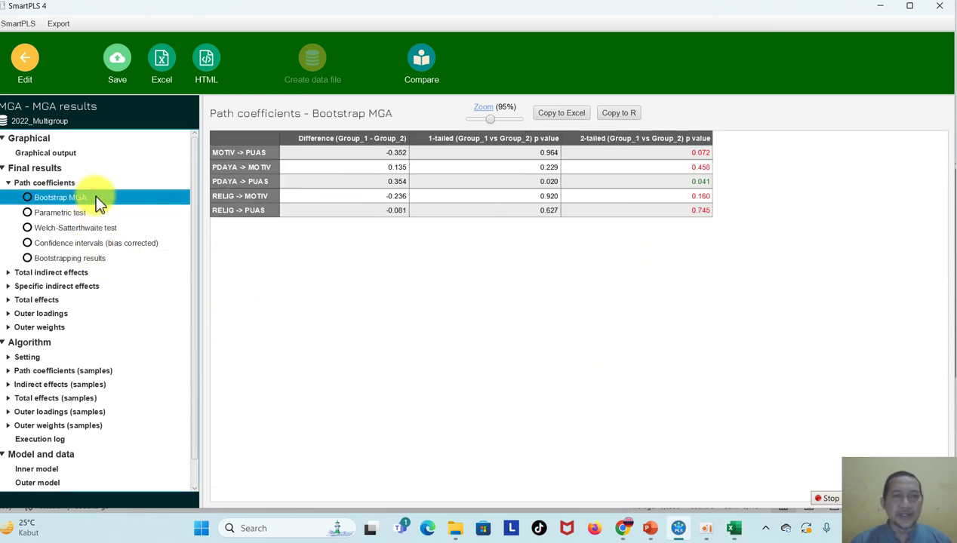
{"action": "left_click_drag", "start_coordinate": [385, 210], "coordinate": [259, 153]}
{"action": "right_click", "coordinate": [259, 151]}
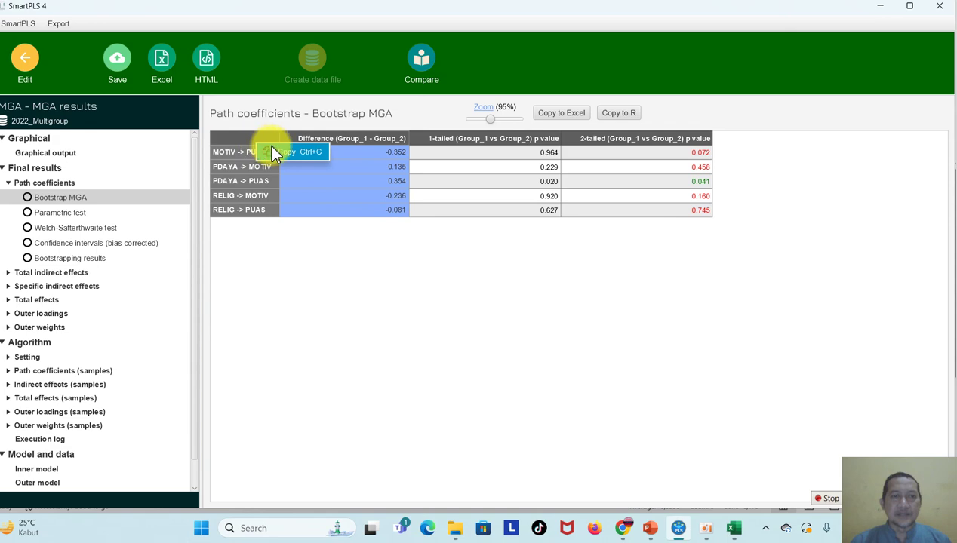
{"action": "left_click", "coordinate": [297, 154]}
Return to Excel, paste the copied differences starting at cell K3, and fit columns K and L to their contents
{"action": "left_click", "coordinate": [732, 528]}
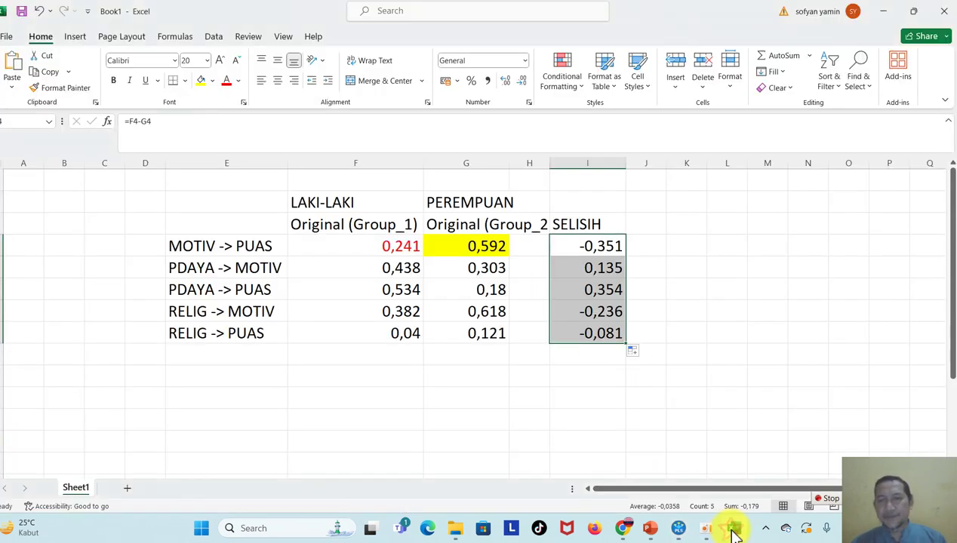
{"action": "left_click", "coordinate": [687, 226]}
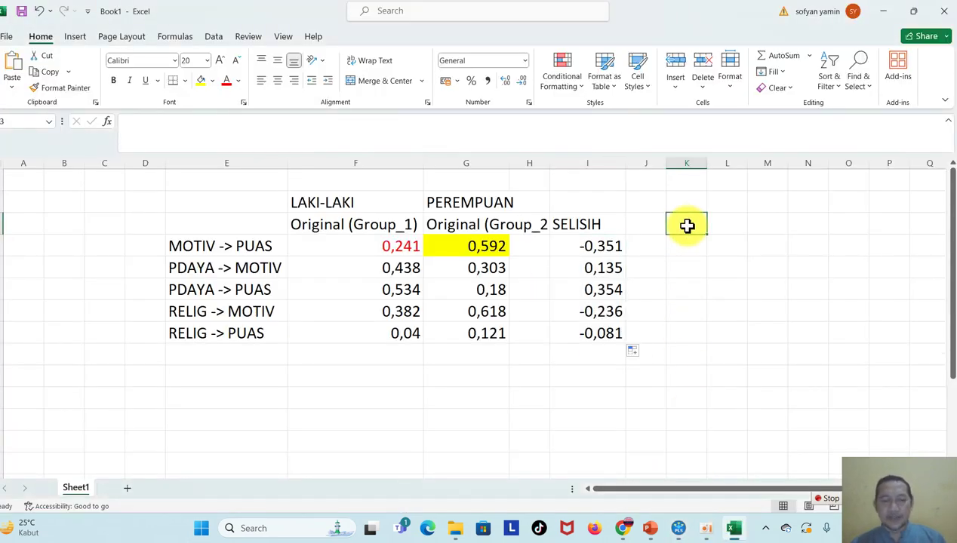
{"action": "key", "text": "ctrl+v"}
{"action": "left_click", "coordinate": [749, 375]}
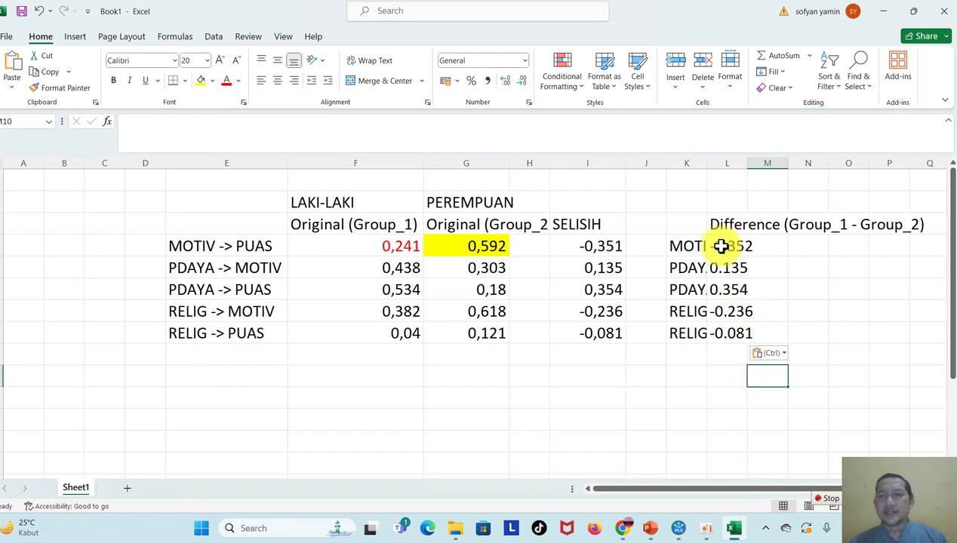
{"action": "double_click", "coordinate": [708, 166]}
{"action": "left_click", "coordinate": [814, 266]}
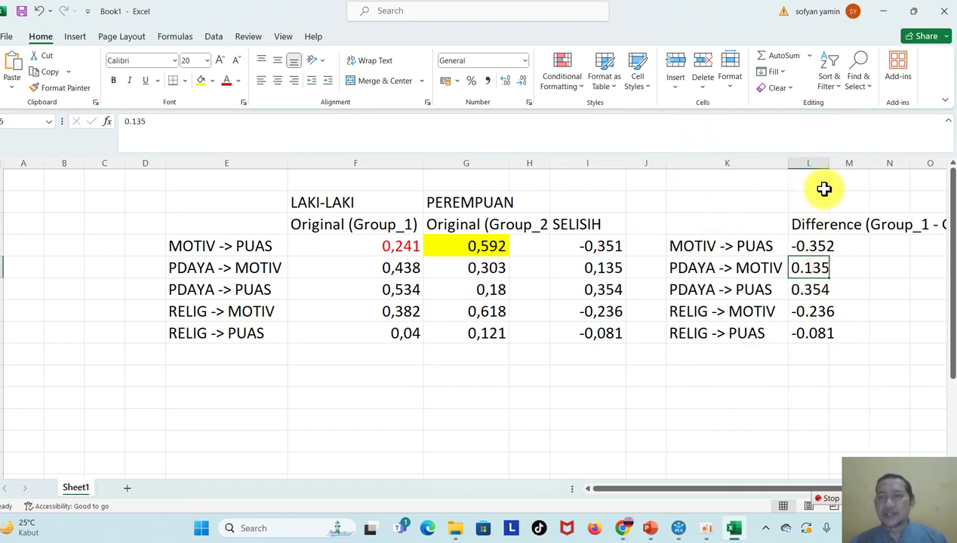
{"action": "double_click", "coordinate": [829, 158]}
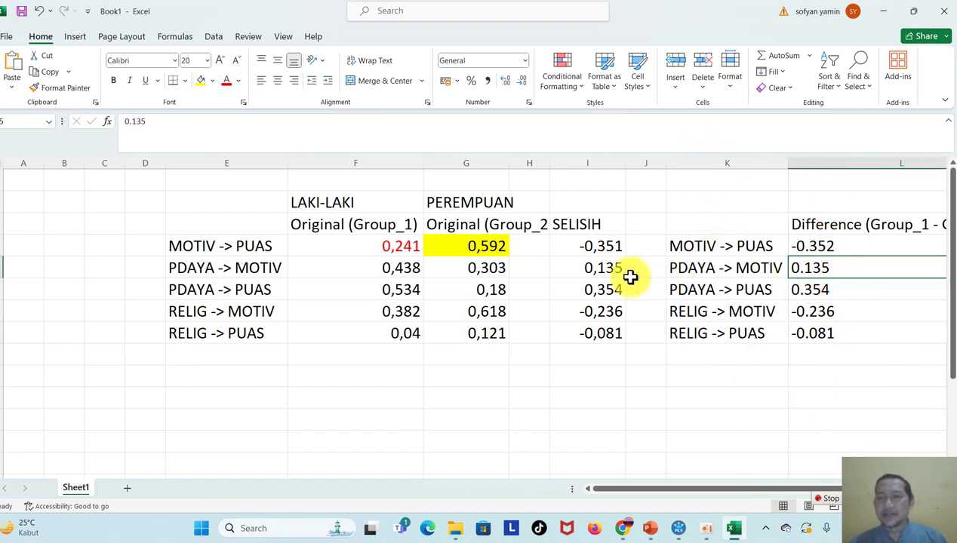
Color the PDAYA -> MOTIV difference red in both the SELISIH column and the pasted SmartPLS column
{"action": "left_click", "coordinate": [602, 269], "text": "ctrl"}
{"action": "left_click", "coordinate": [225, 80]}
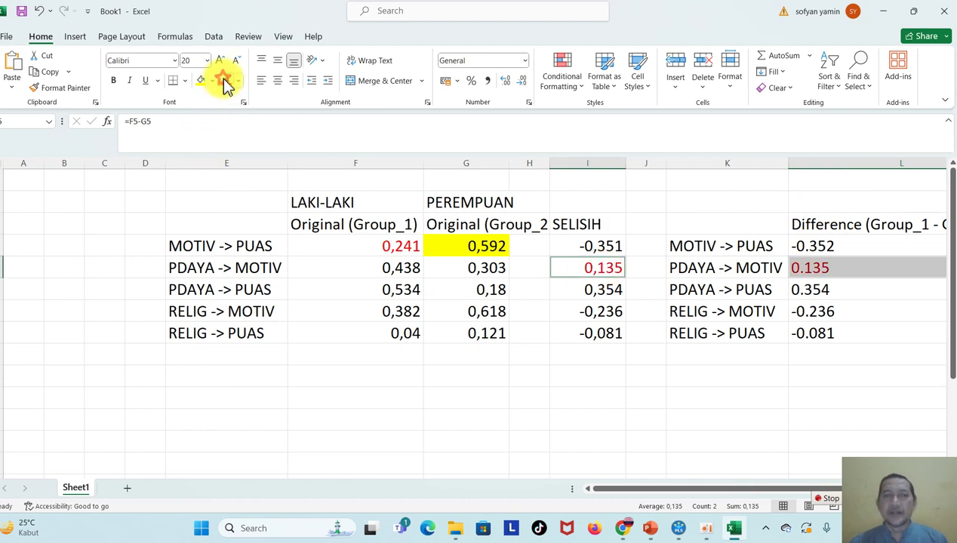
Compare the pasted Group_1 - Group_2 differences with the original male and female path coefficients
{"action": "left_click", "coordinate": [835, 397]}
{"action": "left_click", "coordinate": [818, 228]}
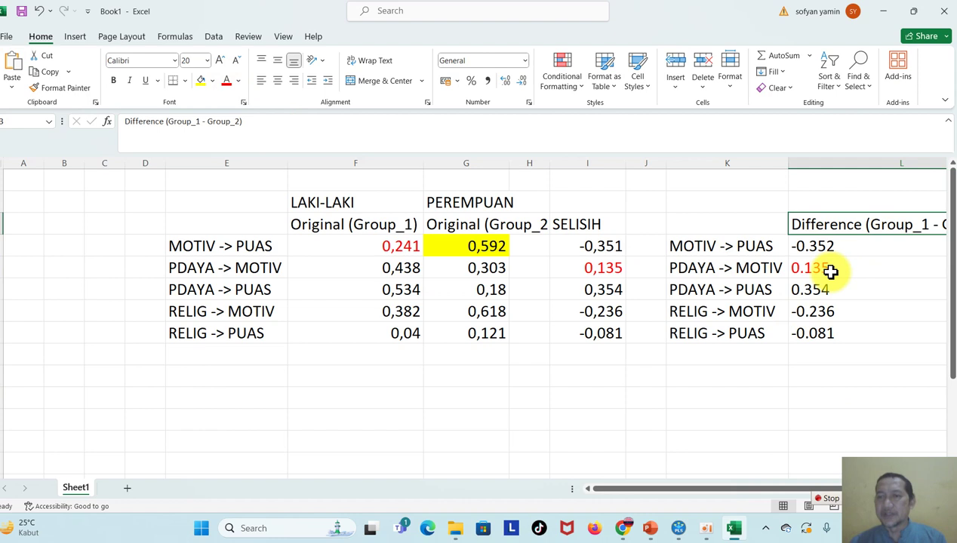
{"action": "left_click", "coordinate": [342, 221]}
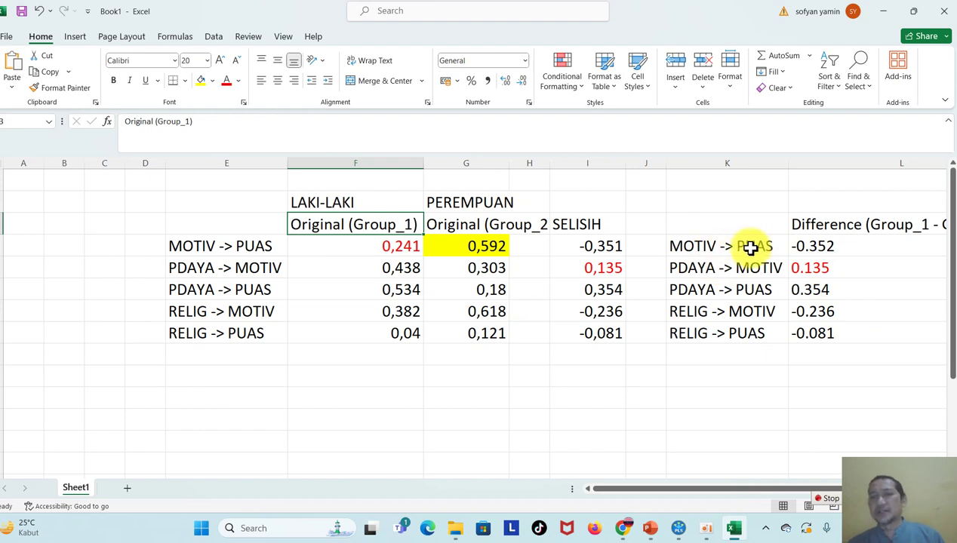
{"action": "left_click", "coordinate": [817, 250]}
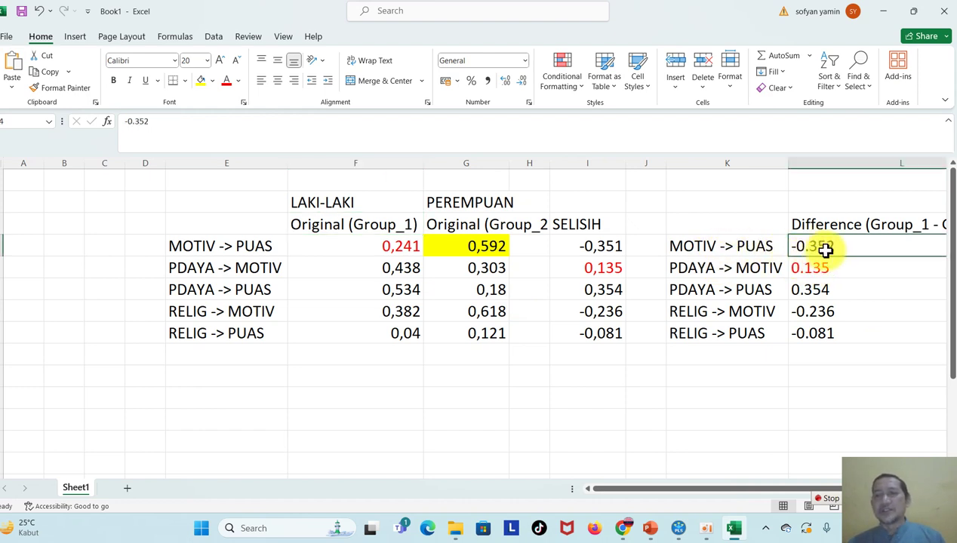
{"action": "left_click", "coordinate": [366, 245]}
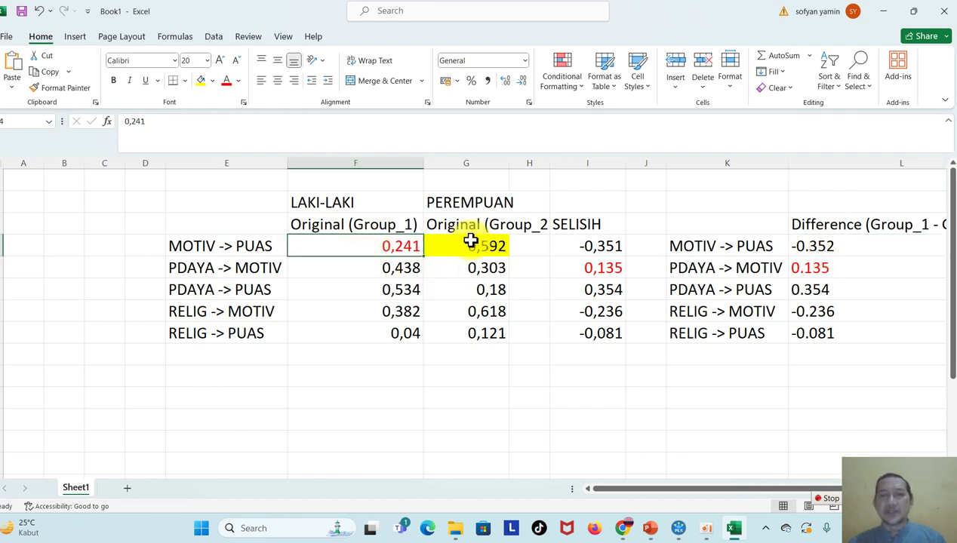
{"action": "left_click_drag", "start_coordinate": [828, 250], "coordinate": [841, 324]}
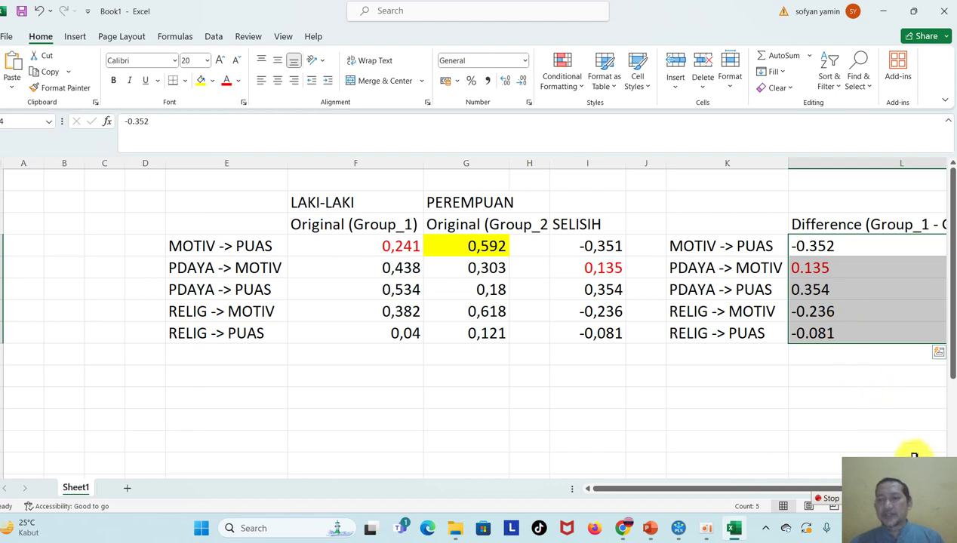
Widen column M beside the pasted difference values
{"action": "left_click", "coordinate": [583, 370]}
{"action": "key", "text": "Right"}
{"action": "key", "text": "Right"}
{"action": "key", "text": "Right"}
{"action": "key", "text": "Right"}
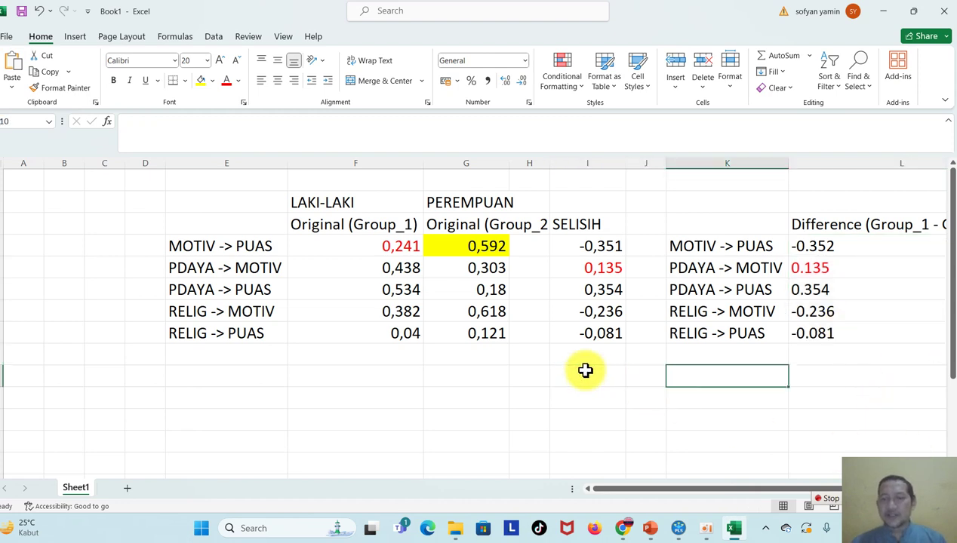
{"action": "key", "text": "Right"}
{"action": "key", "text": "Right"}
{"action": "left_click_drag", "start_coordinate": [711, 165], "coordinate": [797, 185]}
Enter APAKAH SELISIH PATH COEF SIG in cell M2 and KALAU BERBEDA SIGNIFIKAN in cell M3
{"action": "left_click", "coordinate": [700, 225]}
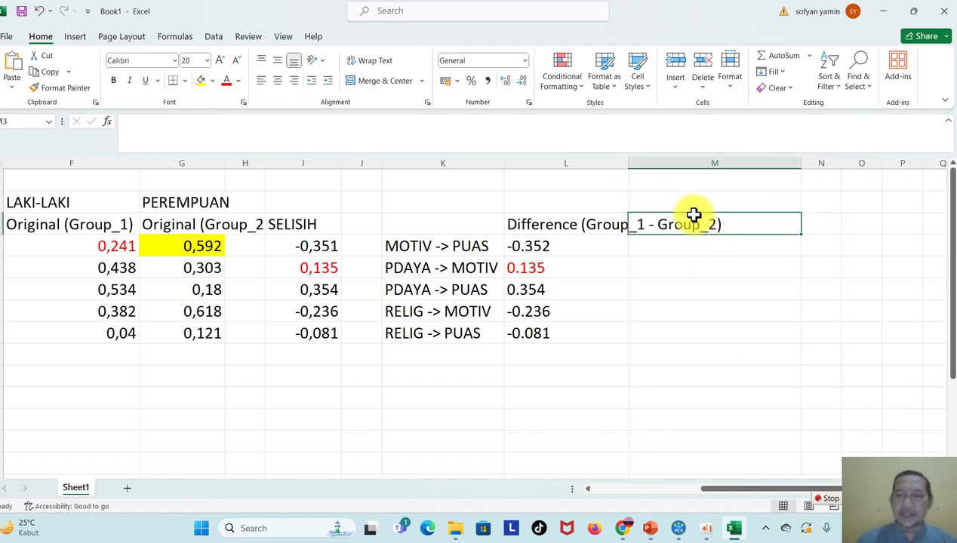
{"action": "left_click", "coordinate": [693, 200]}
{"action": "type", "text": "APAKAH SELISIH PATH COEF SIG"}
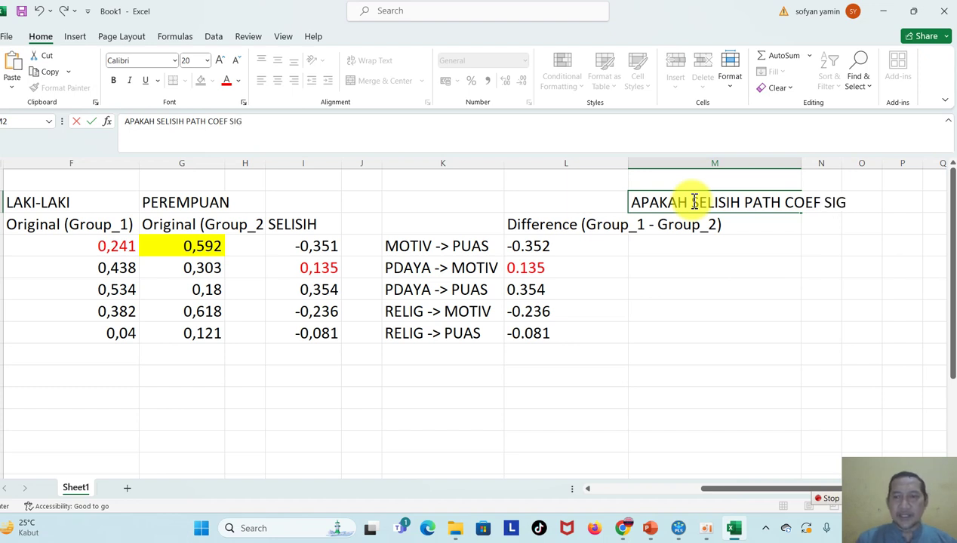
{"action": "key", "text": "Return"}
{"action": "type", "text": "KALAU BERBEDA SIGNIFIKAN"}
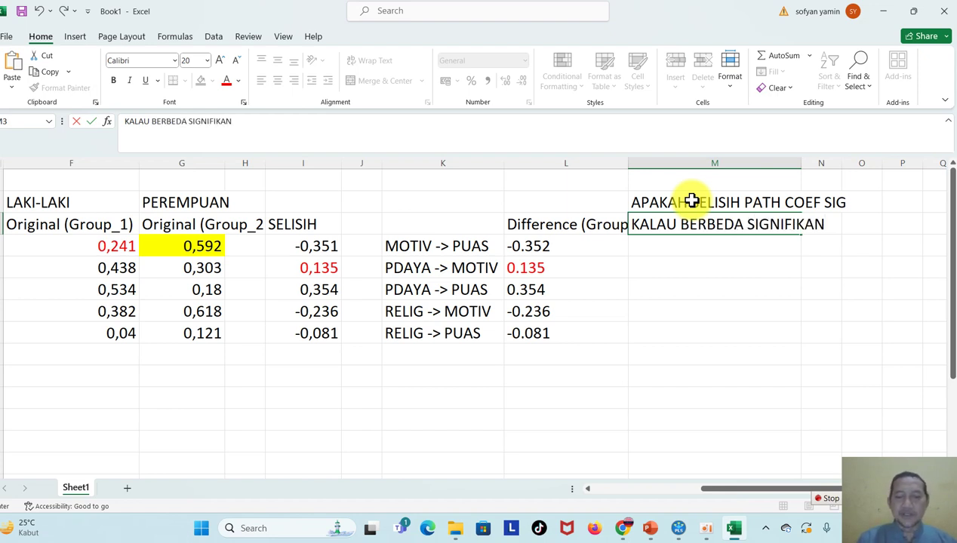
{"action": "key", "text": "Return"}
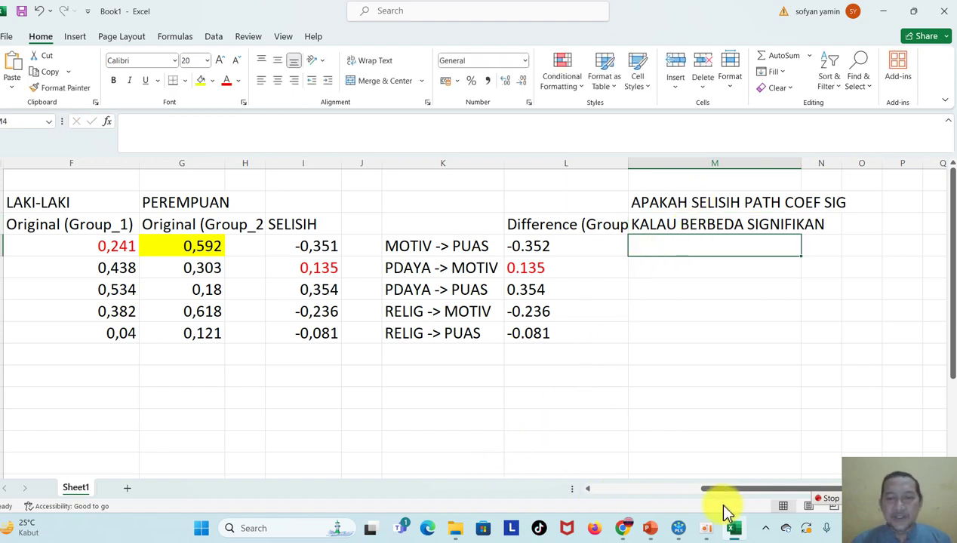
Switch to SmartPLS and copy the 2-tailed (Group_1 vs Group_2) p value column from the Bootstrap MGA table
{"action": "left_click", "coordinate": [679, 529]}
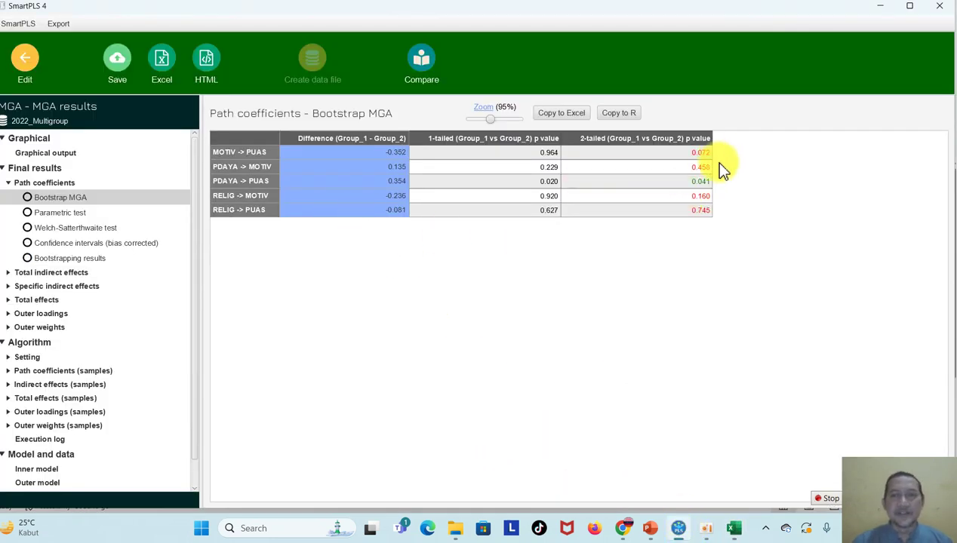
{"action": "left_click", "coordinate": [695, 210]}
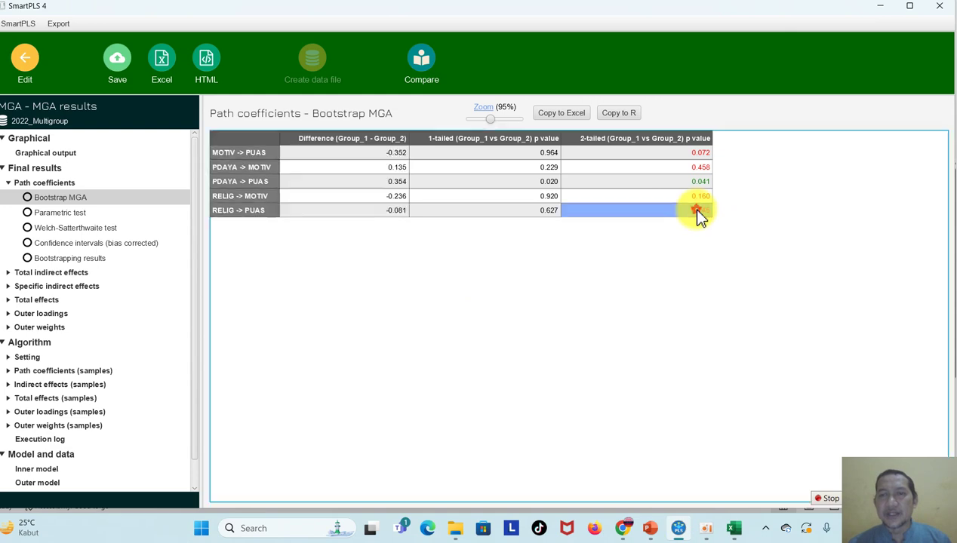
{"action": "left_click_drag", "start_coordinate": [696, 211], "coordinate": [661, 148]}
{"action": "right_click", "coordinate": [660, 141]}
{"action": "left_click", "coordinate": [682, 147]}
Return to Excel, paste the 2-tailed p values in column M, and move them so the heading sits in M3
{"action": "left_click", "coordinate": [733, 529]}
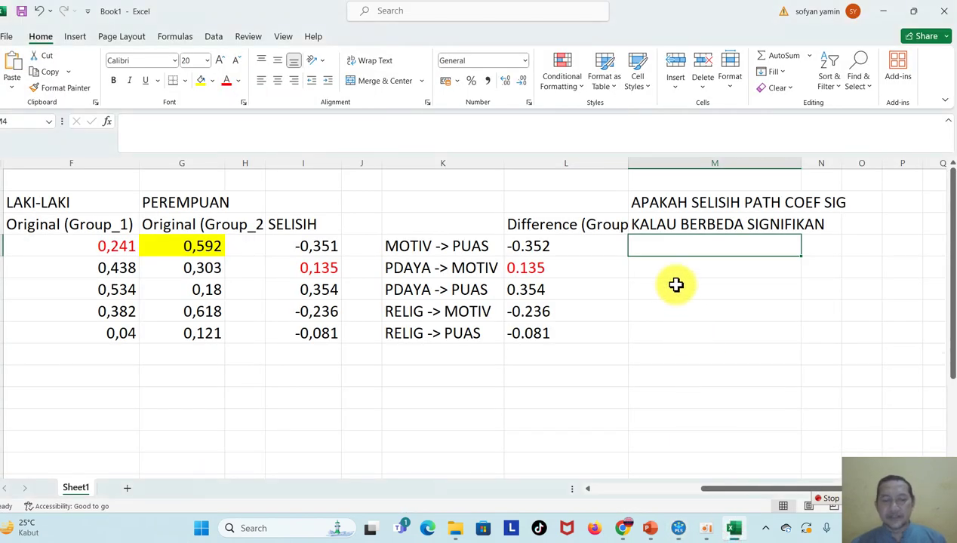
{"action": "key", "text": "ctrl+v"}
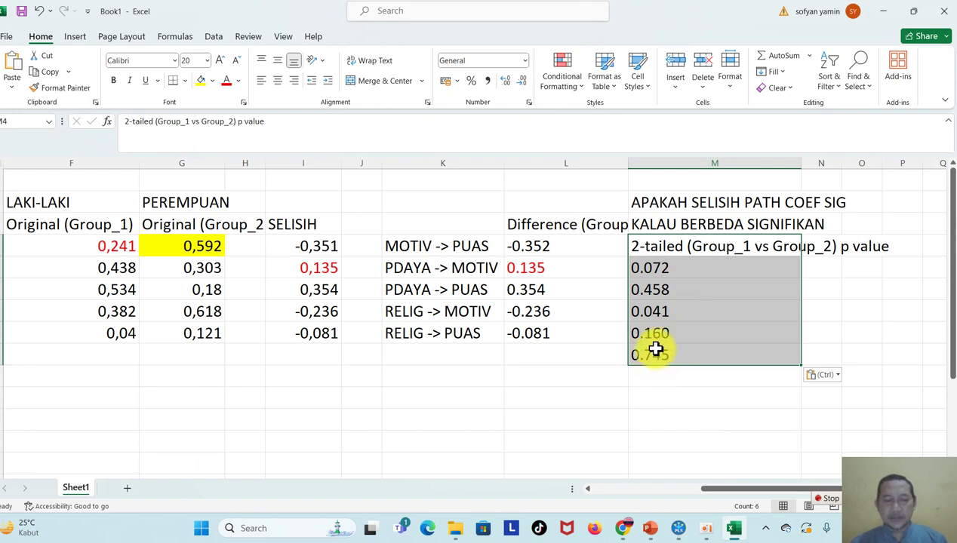
{"action": "key", "text": "ctrl+x"}
{"action": "left_click", "coordinate": [675, 224]}
{"action": "key", "text": "ctrl+v"}
{"action": "left_click", "coordinate": [671, 378]}
Fill the PDAYA -> PUAS row yellow from its label in column E through its p value in column M
{"action": "left_click", "coordinate": [664, 292]}
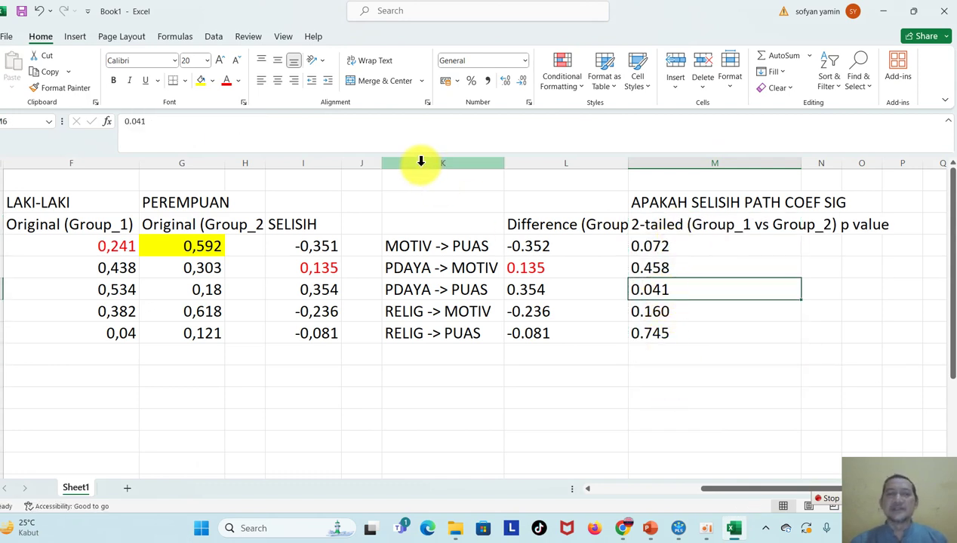
{"action": "left_click", "coordinate": [201, 80]}
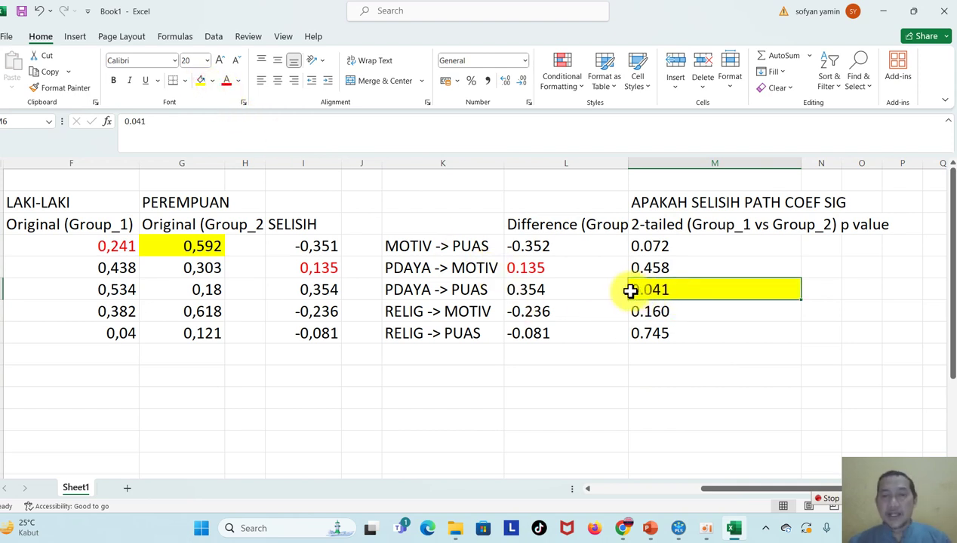
{"action": "left_click_drag", "start_coordinate": [759, 491], "coordinate": [679, 493]}
{"action": "left_click_drag", "start_coordinate": [144, 290], "coordinate": [850, 291]}
{"action": "left_click", "coordinate": [201, 81]}
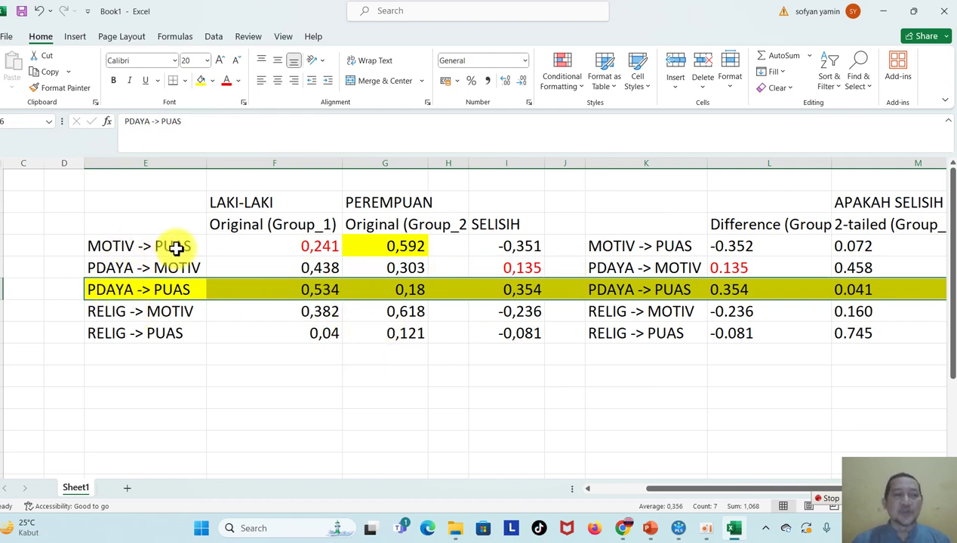
Enter SANA in cell D4 beside MOTIV -> PUAS and widen column D
{"action": "left_click", "coordinate": [55, 250]}
{"action": "type", "text": "SANA"}
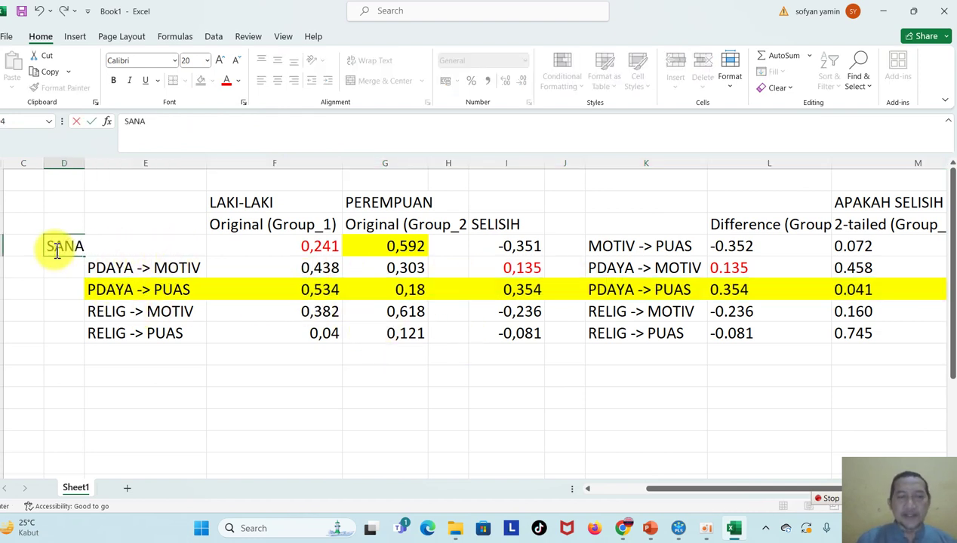
{"action": "key", "text": "Return"}
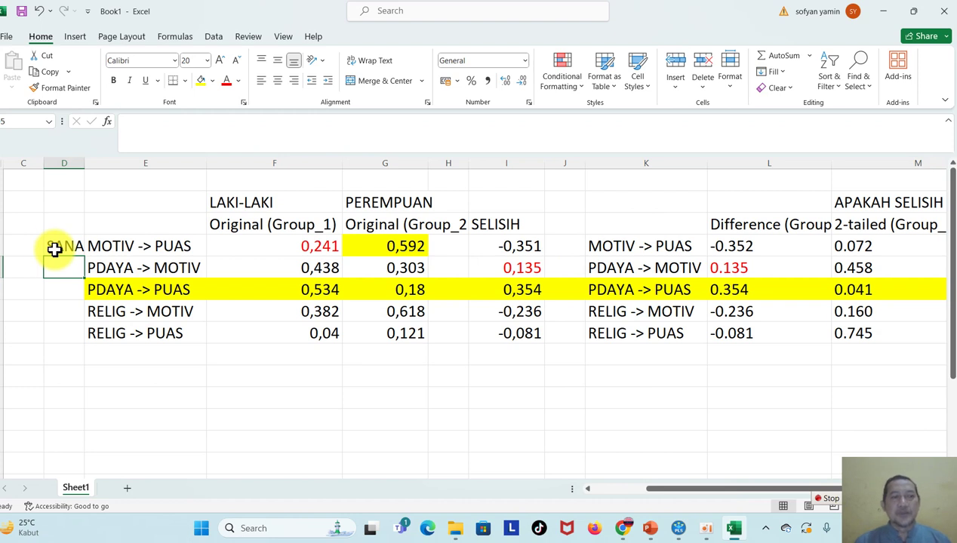
{"action": "double_click", "coordinate": [84, 163]}
{"action": "left_click_drag", "start_coordinate": [89, 158], "coordinate": [127, 160]}
Add the heading KESIMPULAN in cell D3 and correct the MOTIV -> PUAS conclusion to SAMA
{"action": "left_click", "coordinate": [108, 221]}
{"action": "type", "text": "KESIMPULAN"}
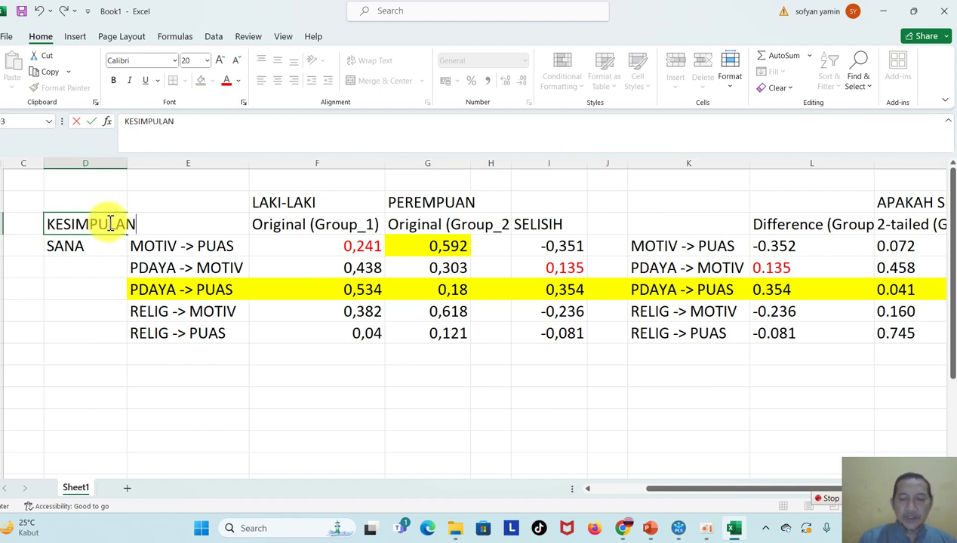
{"action": "key", "text": "Return"}
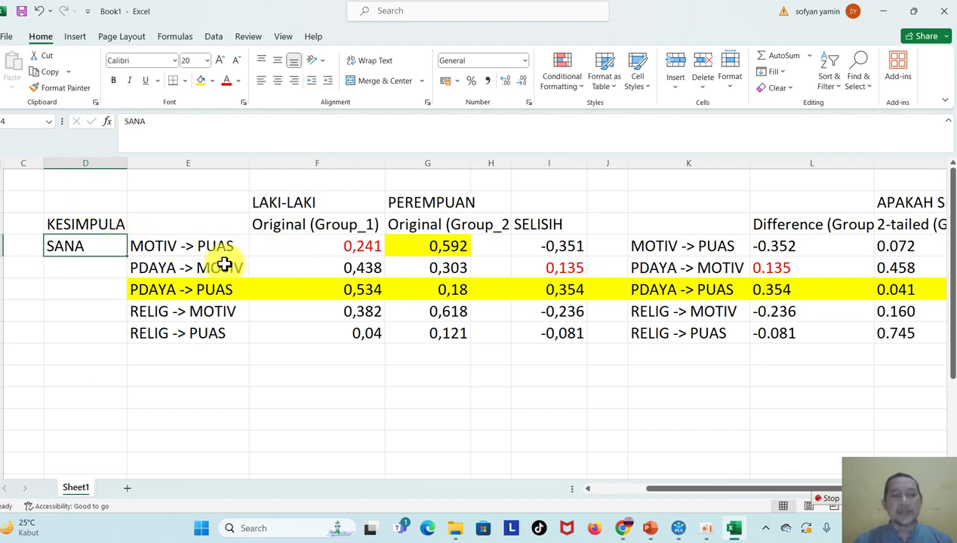
{"action": "type", "text": "S"}
{"action": "left_click", "coordinate": [347, 249]}
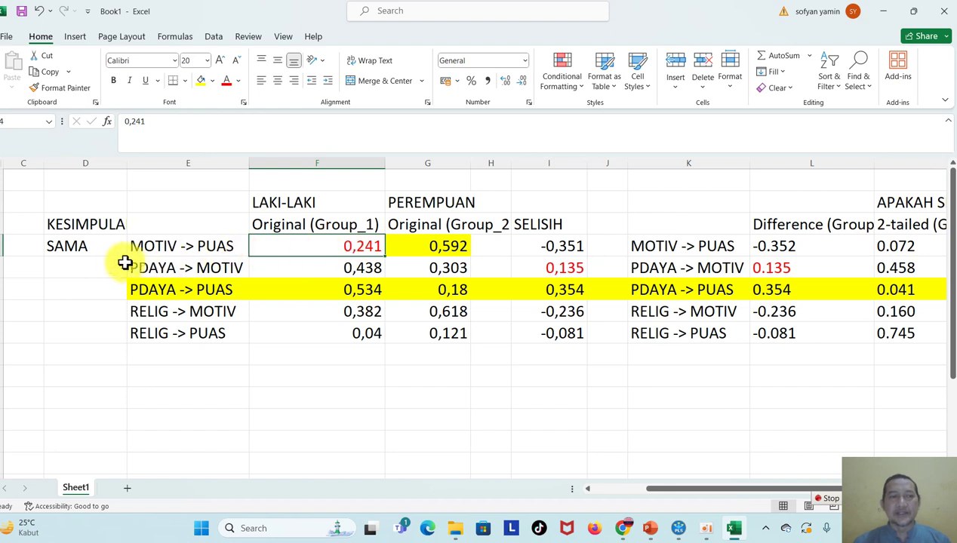
{"action": "left_click", "coordinate": [103, 247]}
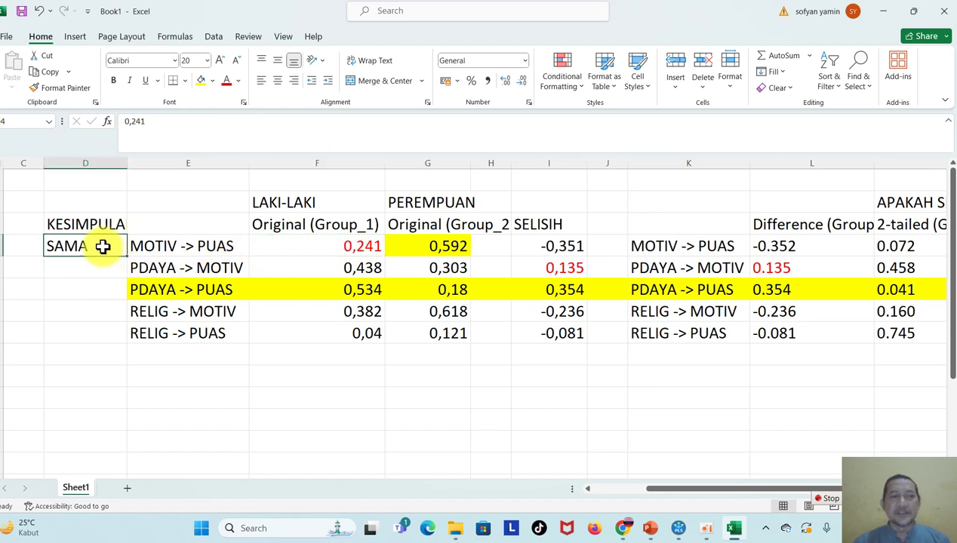
Color the MOTIV -> PUAS p value red and enter > 0,04 and TIDAK SIG in the two cells beside it
{"action": "left_click", "coordinate": [913, 250]}
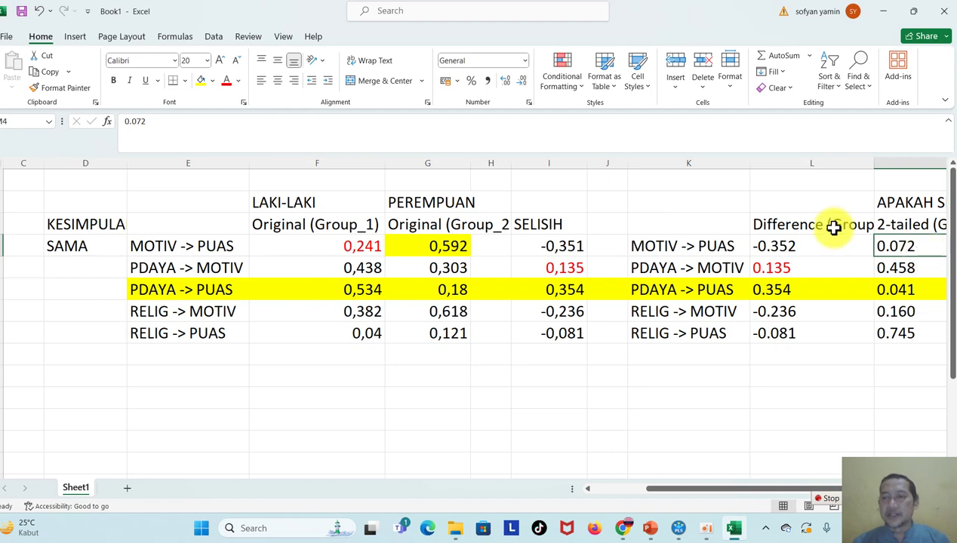
{"action": "left_click", "coordinate": [226, 81]}
{"action": "scroll", "coordinate": [829, 205], "scroll_direction": "right", "scroll_amount": 5}
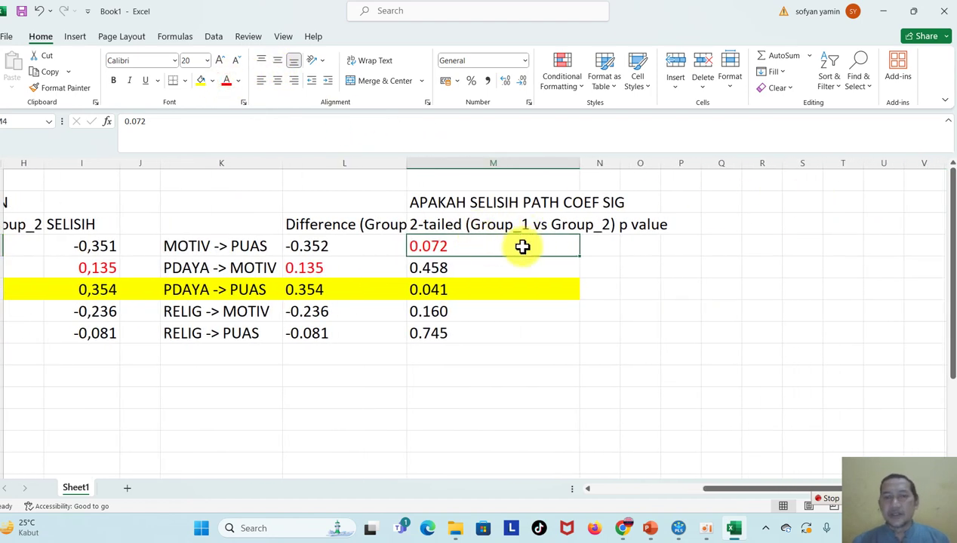
{"action": "left_click", "coordinate": [614, 250]}
{"action": "type", "text": "> 0,04"}
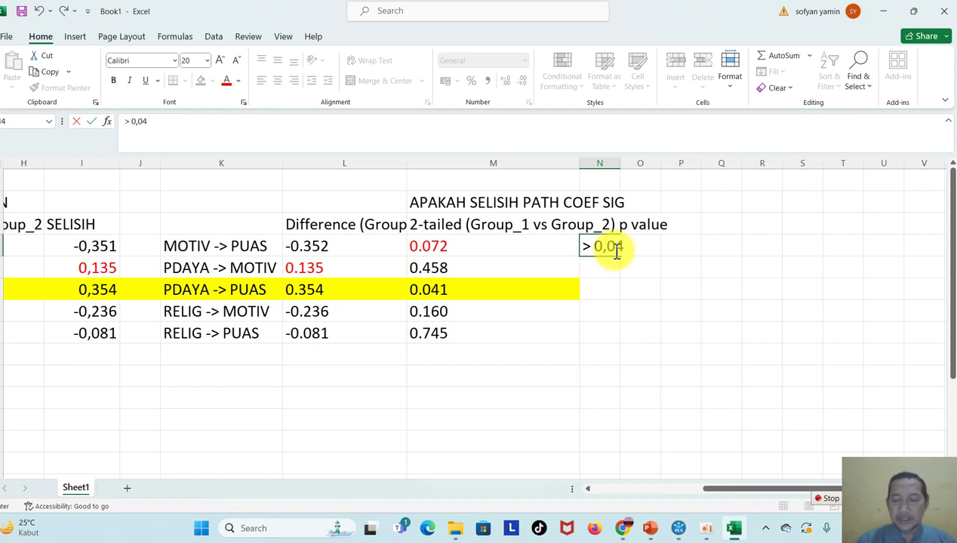
{"action": "key", "text": "Tab"}
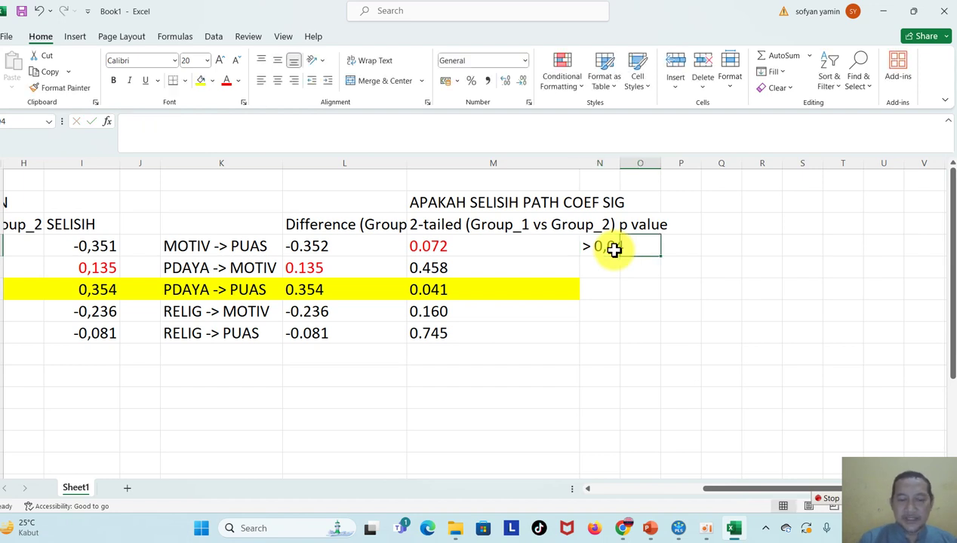
{"action": "type", "text": "TI"}
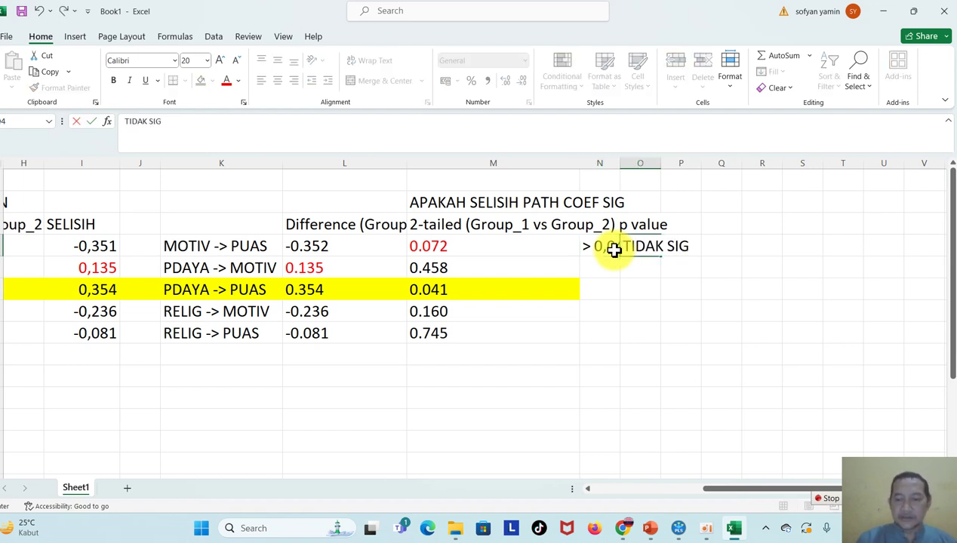
{"action": "type", "text": "DAK SIG"}
{"action": "key", "text": "Return"}
Fit columns N and O to their contents and correct the MOTIV -> PUAS threshold to > 0,05
{"action": "double_click", "coordinate": [620, 161]}
{"action": "double_click", "coordinate": [665, 161]}
{"action": "left_click", "coordinate": [604, 246]}
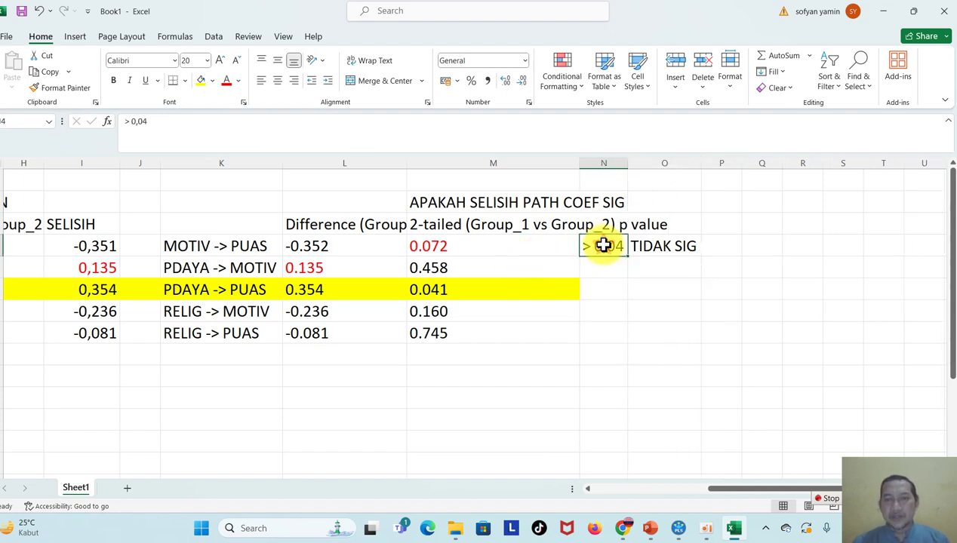
{"action": "left_click", "coordinate": [243, 136]}
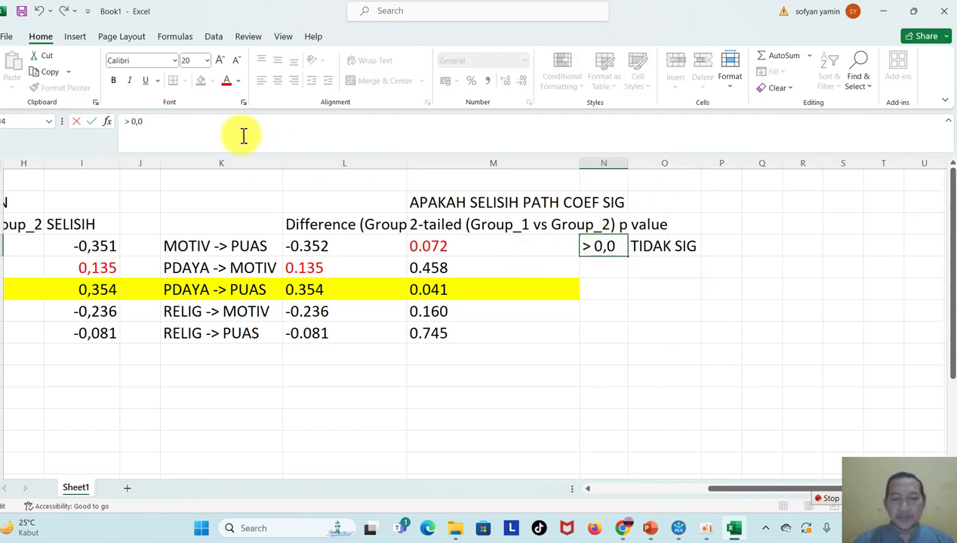
{"action": "type", "text": "5"}
{"action": "key", "text": "Return"}
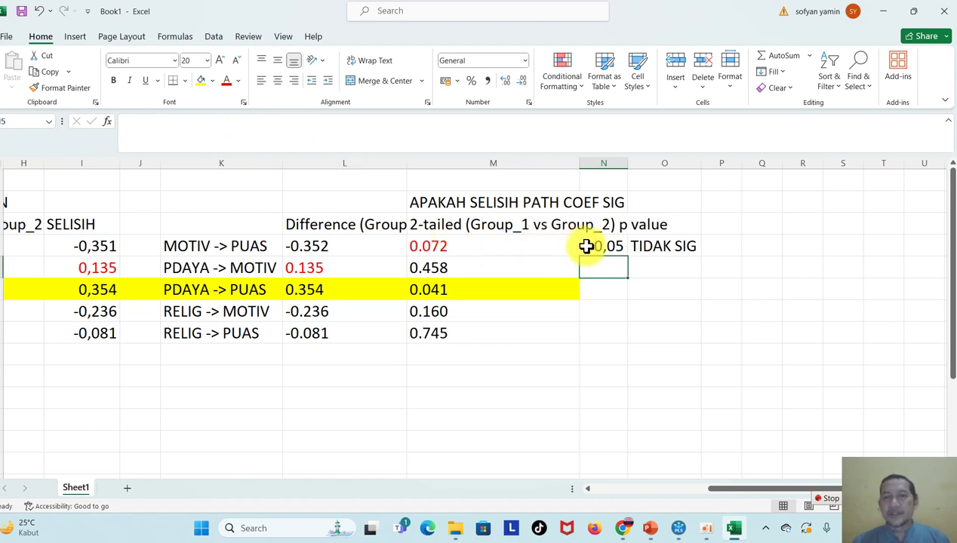
Copy the > 0,05 and TIDAK SIG cells to the PDAYA -> MOTIV, RELIG -> MOTIV and RELIG -> PUAS rows
{"action": "left_click_drag", "start_coordinate": [585, 246], "coordinate": [640, 246]}
{"action": "key", "text": "ctrl+c"}
{"action": "left_click", "coordinate": [596, 268]}
{"action": "key", "text": "ctrl+v"}
{"action": "left_click", "coordinate": [608, 311]}
{"action": "key", "text": "ctrl+v"}
{"action": "left_click", "coordinate": [609, 335]}
{"action": "key", "text": "ctrl+v"}
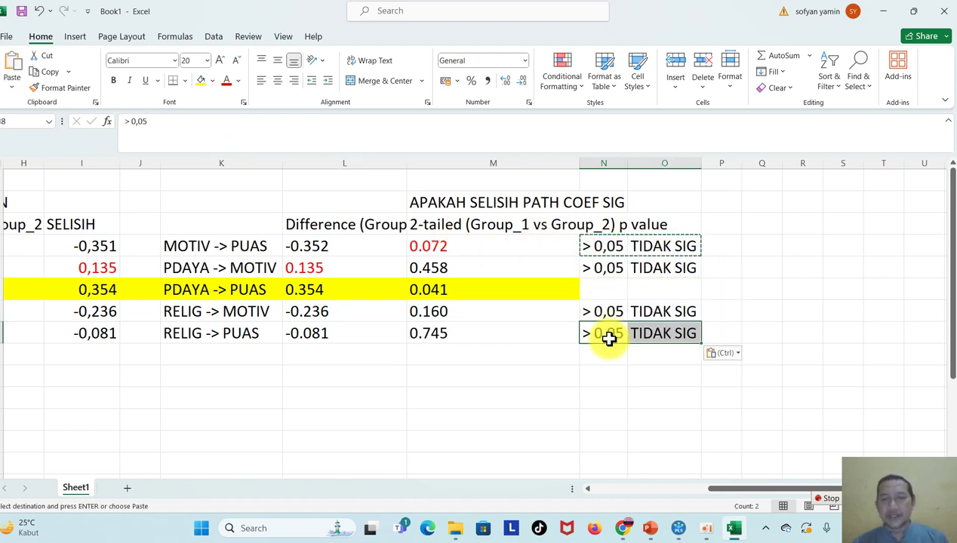
Mark the PDAYA -> PUAS p value with < 0,05 and SIG in columns N and O
{"action": "left_click", "coordinate": [605, 299]}
{"action": "type", "text": "<"}
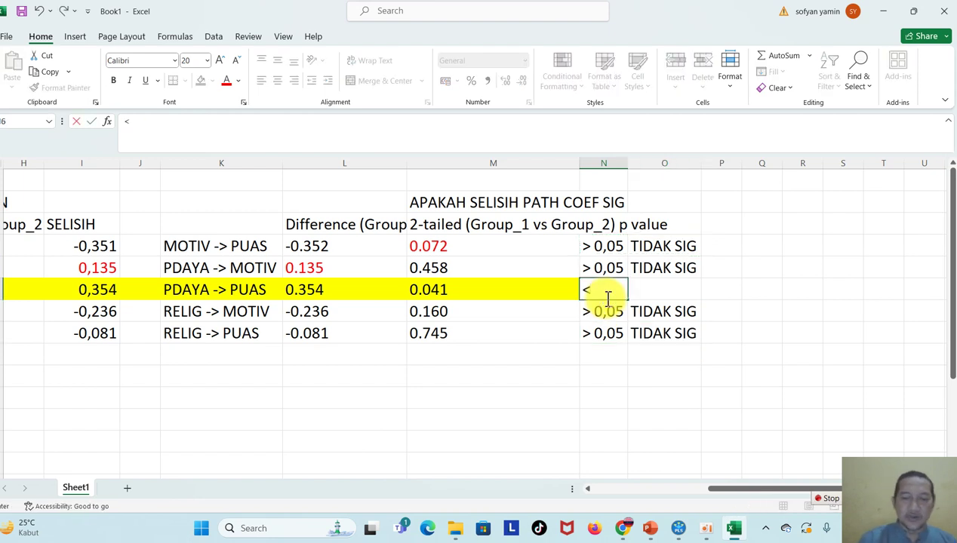
{"action": "type", "text": " 0,05"}
{"action": "key", "text": "Tab"}
{"action": "type", "text": "SIG"}
{"action": "key", "text": "Return"}
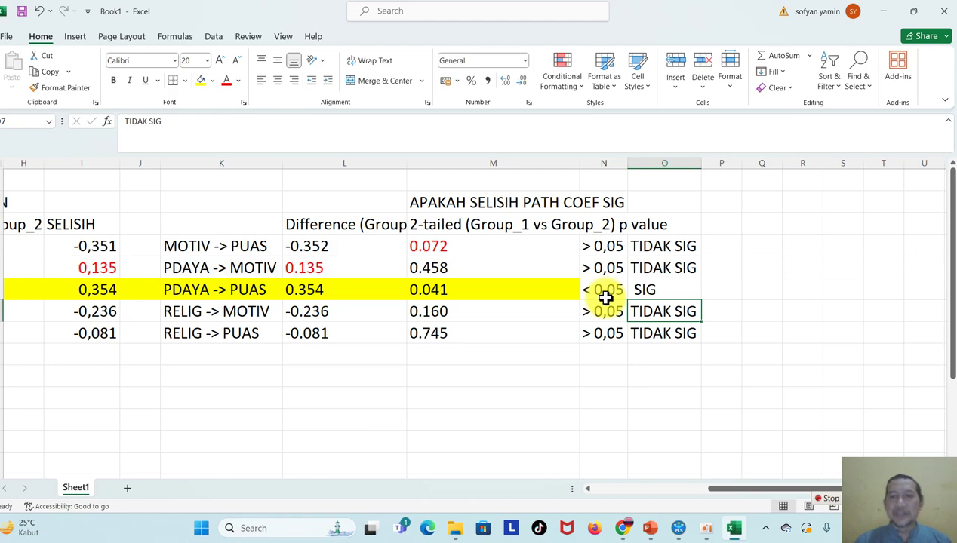
Enter SAMA as the KESIMPULAN for PDAYA -> MOTIV and BERBEDA4 for PDAYA -> PUAS
{"action": "left_click_drag", "start_coordinate": [811, 497], "coordinate": [702, 498]}
{"action": "left_click", "coordinate": [209, 293]}
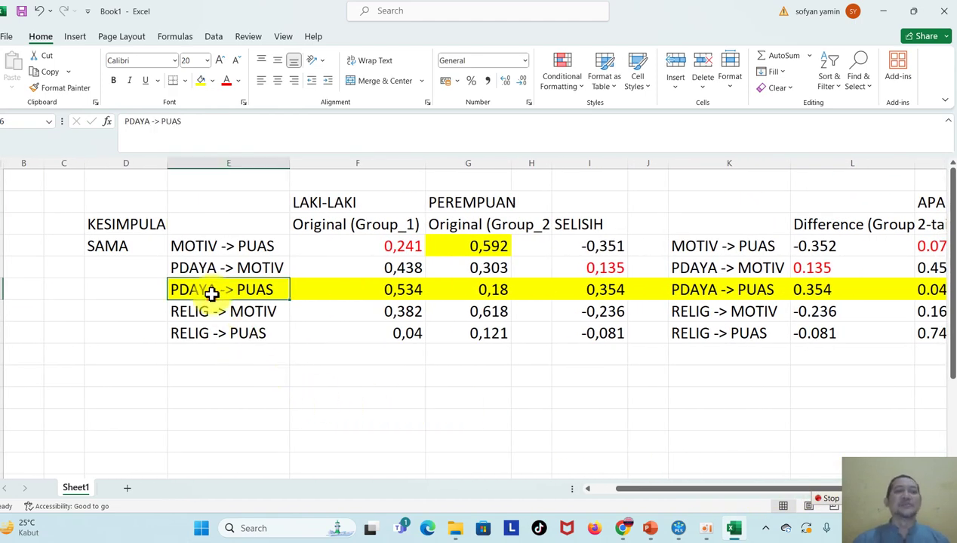
{"action": "left_click", "coordinate": [144, 267]}
{"action": "type", "text": "SAMA"}
{"action": "key", "text": "Return"}
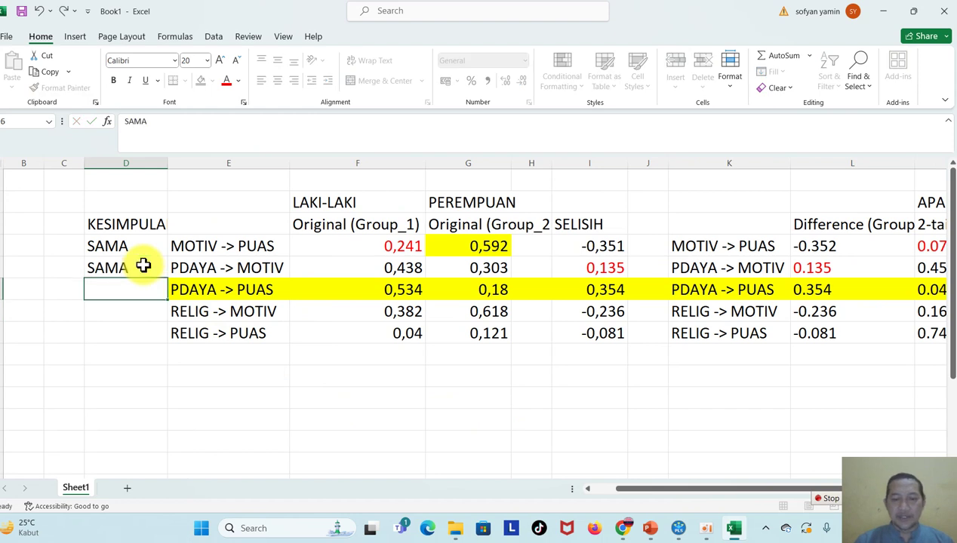
{"action": "type", "text": "BERBEDA4"}
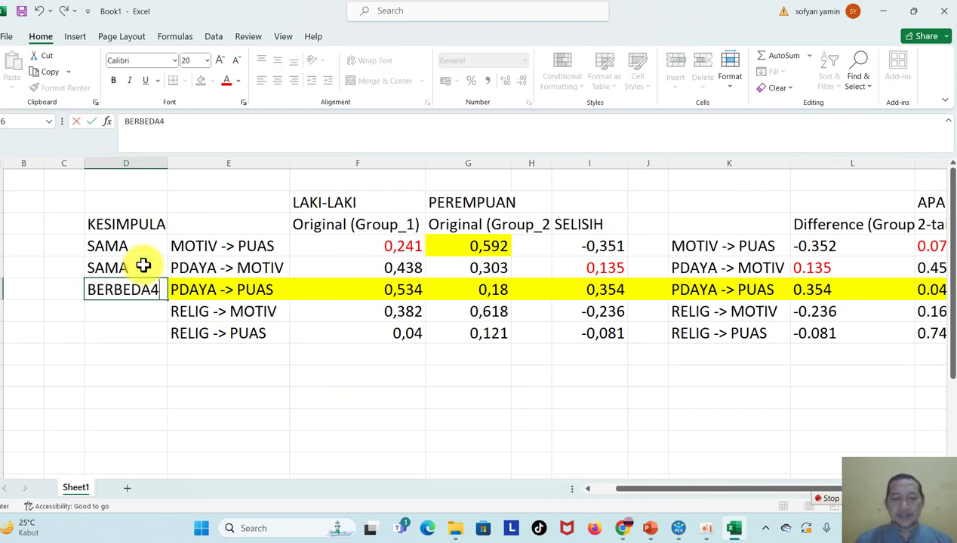
{"action": "type", "text": "S"}
{"action": "key", "text": "BackSpace"}
{"action": "key", "text": "Return"}
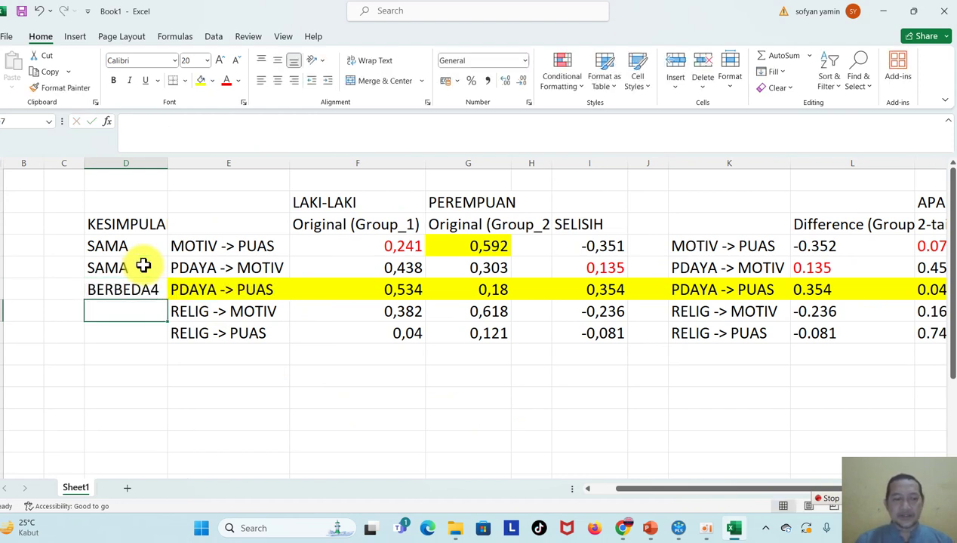
Enter SAMA as the KESIMPULAN for RELIG -> MOTIV and RELIG -> PUAS, and fill the BERBEDA4 cell yellow
{"action": "type", "text": "S"}
{"action": "key", "text": "Return"}
{"action": "type", "text": "S"}
{"action": "key", "text": "Return"}
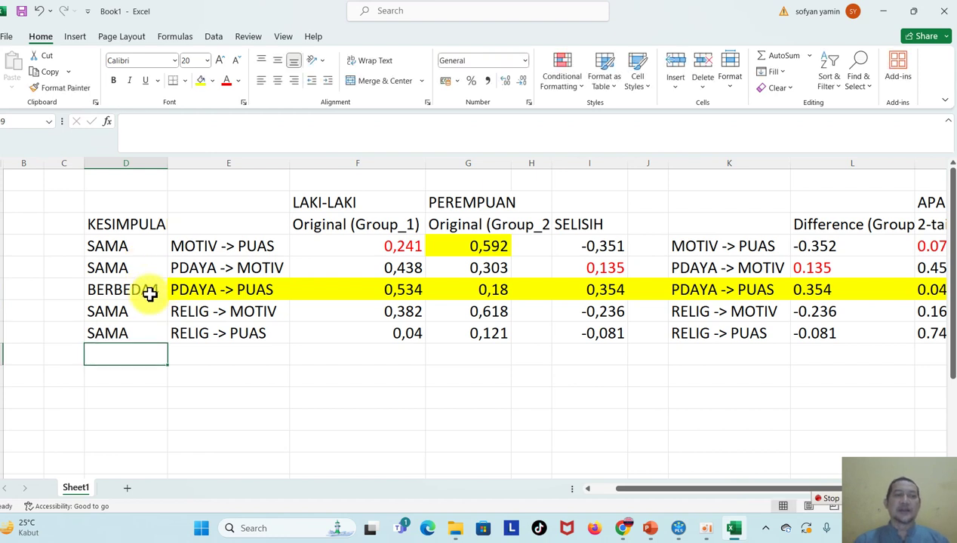
{"action": "left_click", "coordinate": [152, 297]}
{"action": "left_click", "coordinate": [201, 80]}
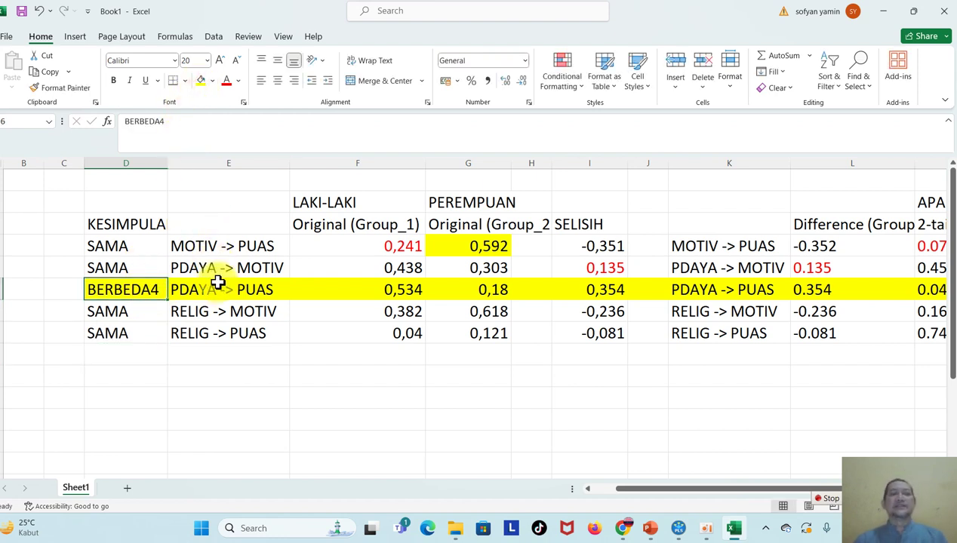
Write YG MEMBERDAKAN PERILAKU GURU LAKI-LAKI DAN PEREMPUAN ITU in E10 and ADALAH PENGARUH PEMBERDAYAAN TERHADAP KEPUASAN in E11
{"action": "left_click", "coordinate": [203, 375]}
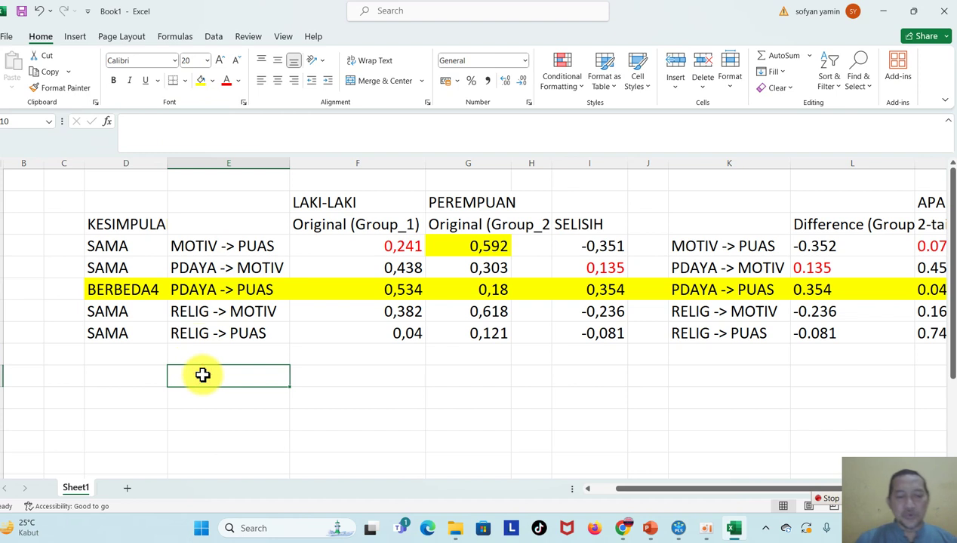
{"action": "type", "text": "Y"}
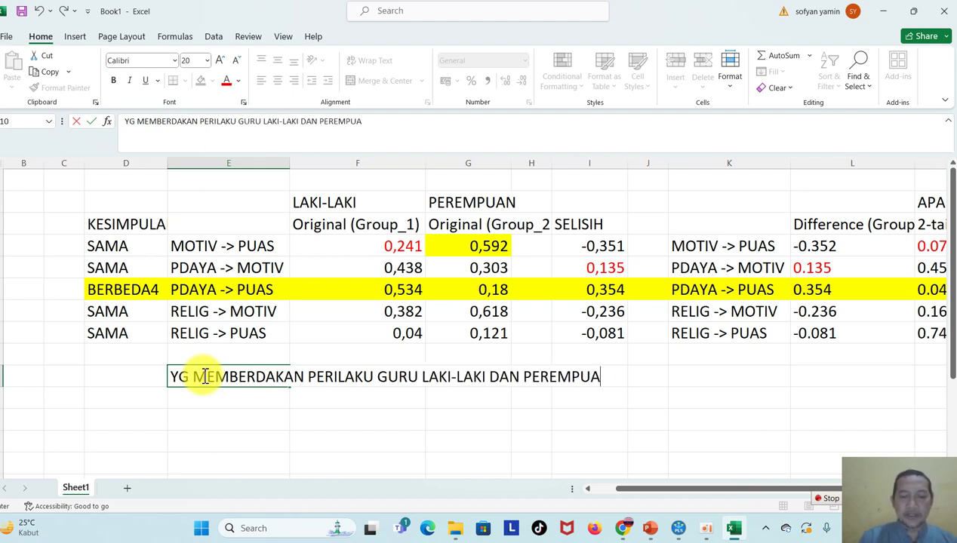
{"action": "key", "text": "Return"}
{"action": "type", "text": "ADALAH PE"}
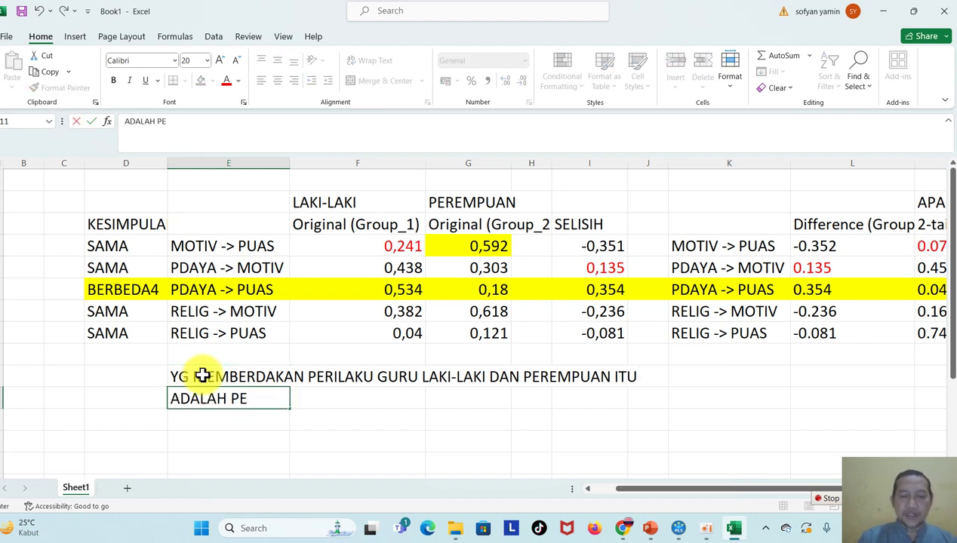
{"action": "type", "text": "NGARUH PEMBER"}
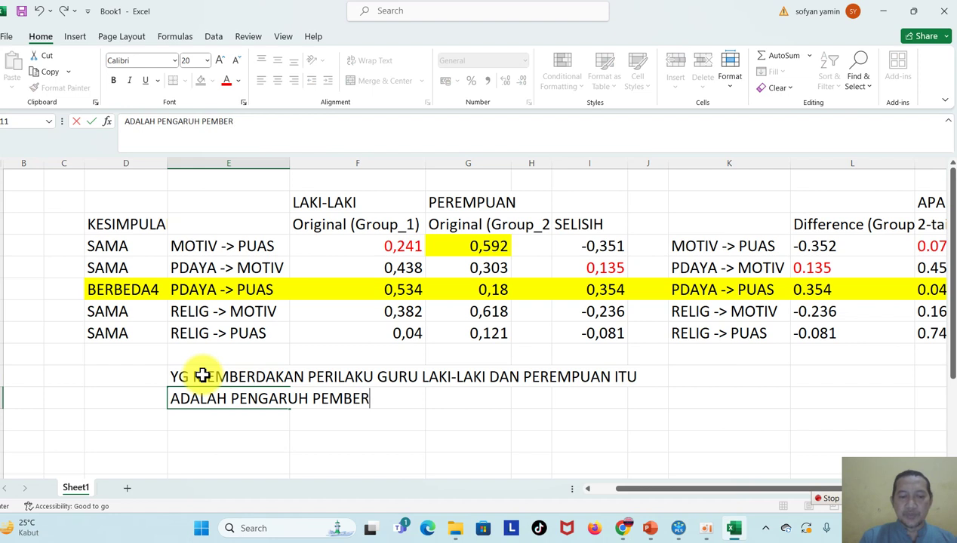
{"action": "type", "text": "DAYAAN TERHADAP KEPUASAN"}
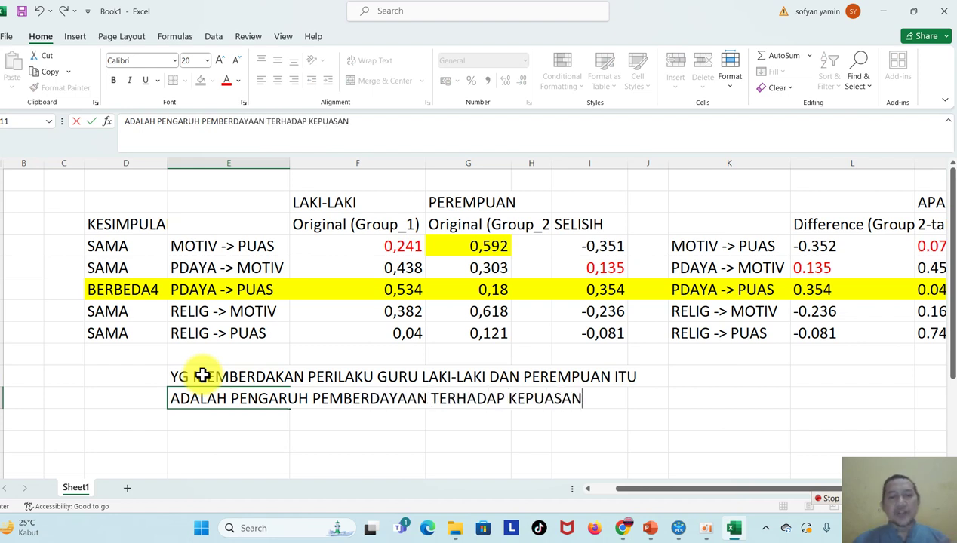
{"action": "left_click", "coordinate": [234, 421]}
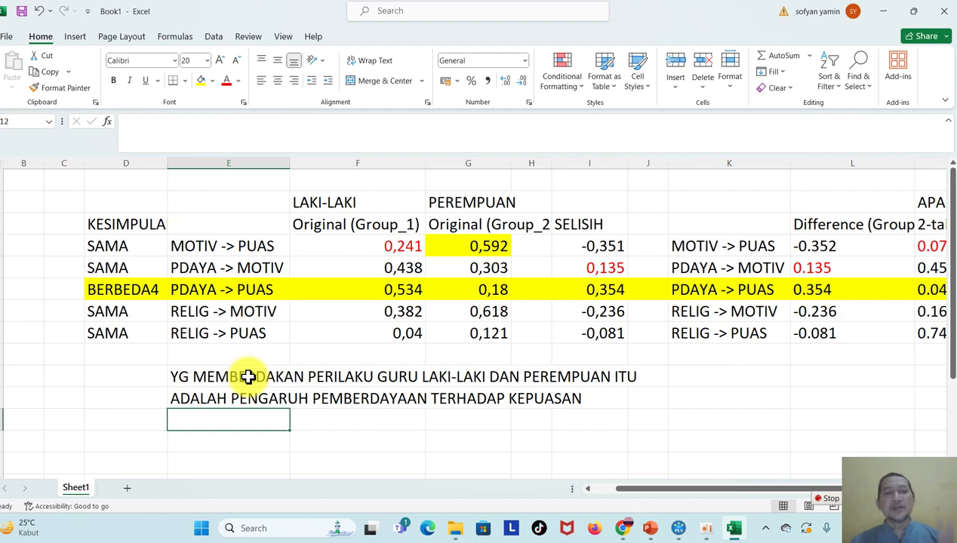
Format the PEREMPUAN coefficient of PDAYA -> PUAS as a number with three decimals
{"action": "left_click", "coordinate": [482, 293]}
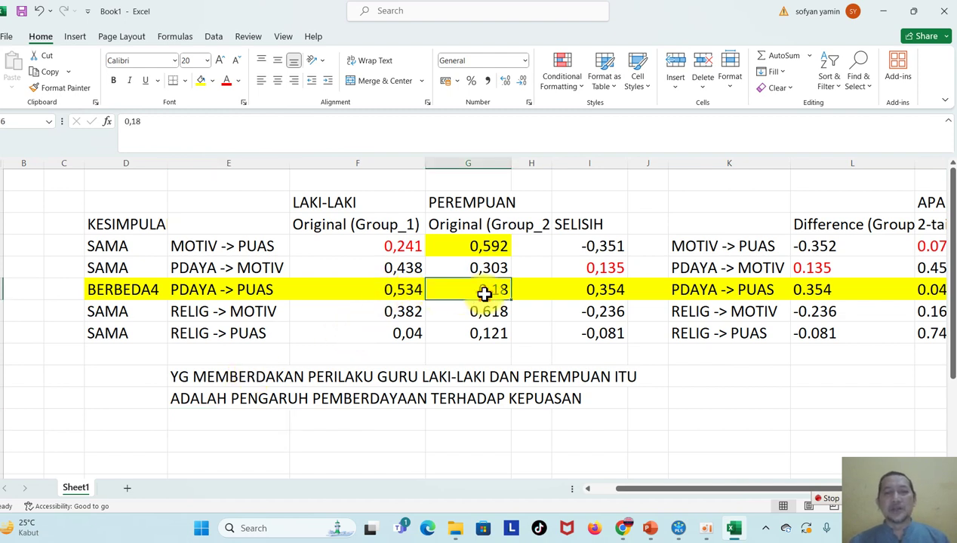
{"action": "left_click", "coordinate": [404, 296]}
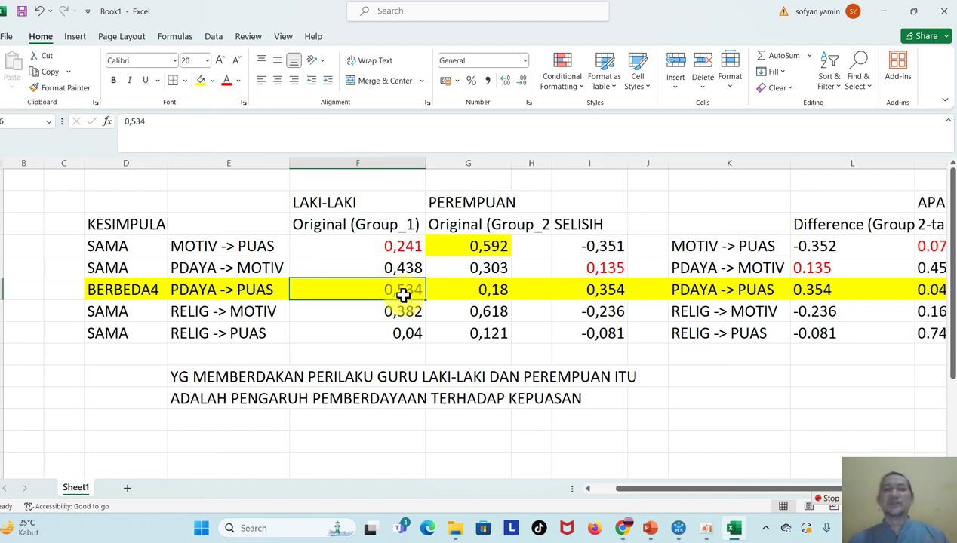
{"action": "left_click", "coordinate": [474, 292]}
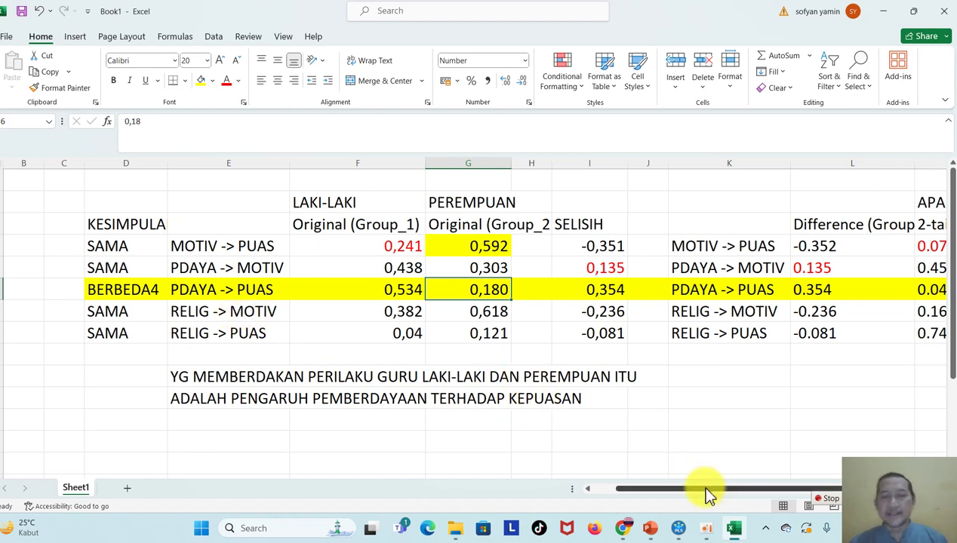
Switch to SmartPLS 4 to view the Bootstrap MGA results, and to PowerPoint to view the ANALISIS MULTIGUP and 1800 HALAMAN ebook slides
{"action": "left_click", "coordinate": [680, 530]}
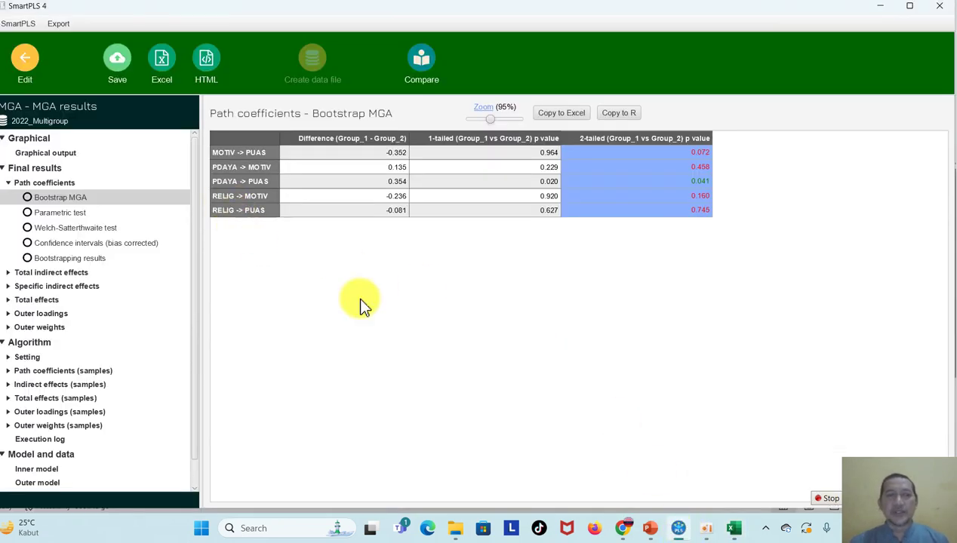
{"action": "left_click", "coordinate": [651, 530]}
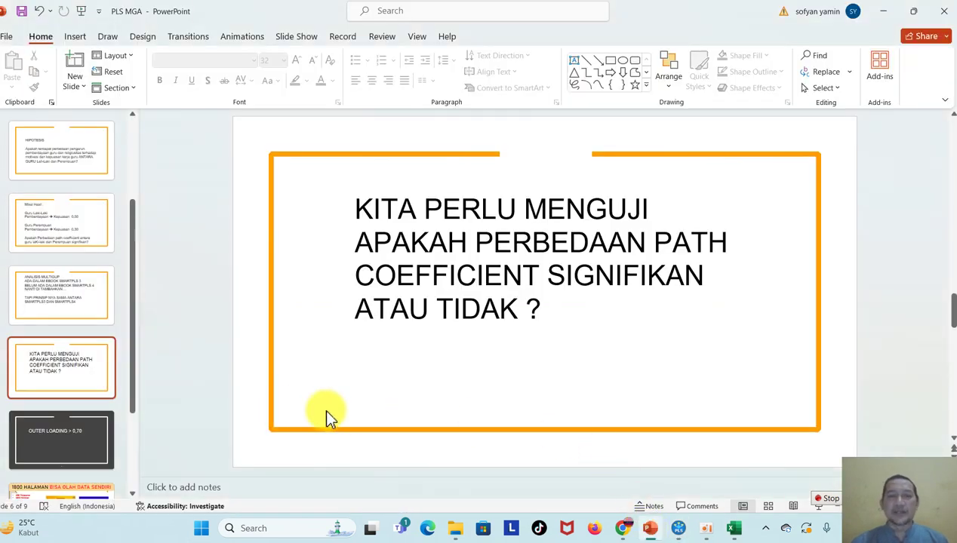
{"action": "left_click", "coordinate": [85, 302]}
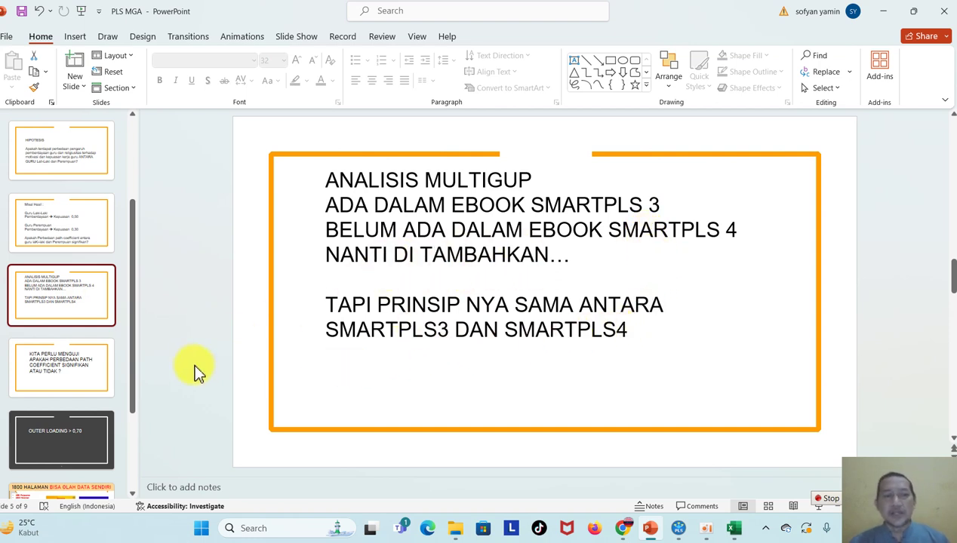
{"action": "scroll", "coordinate": [134, 485], "scroll_direction": "down", "scroll_amount": 3}
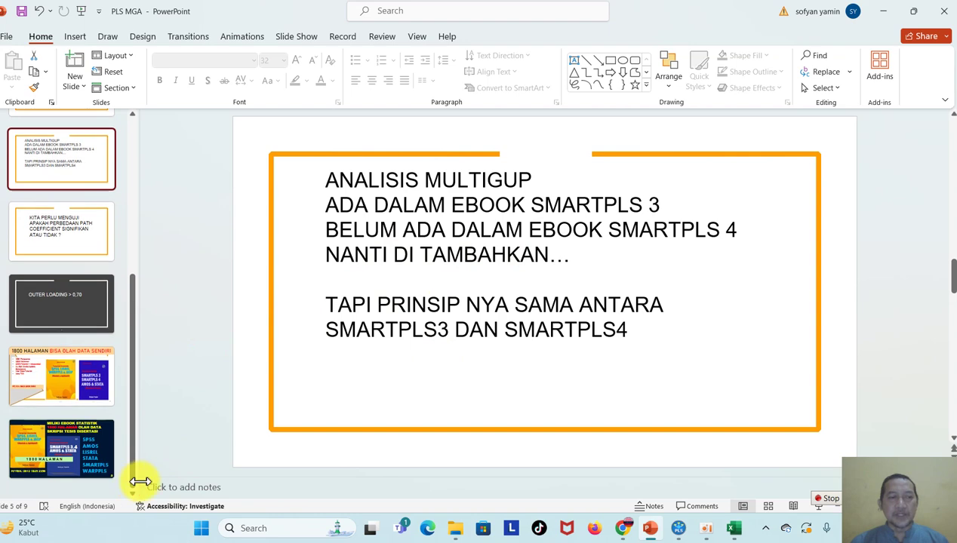
{"action": "left_click", "coordinate": [78, 383]}
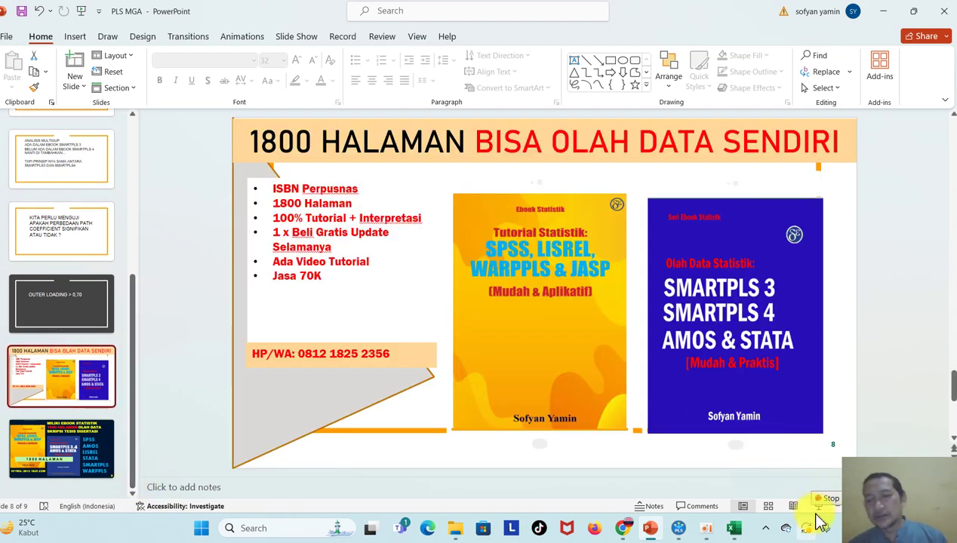